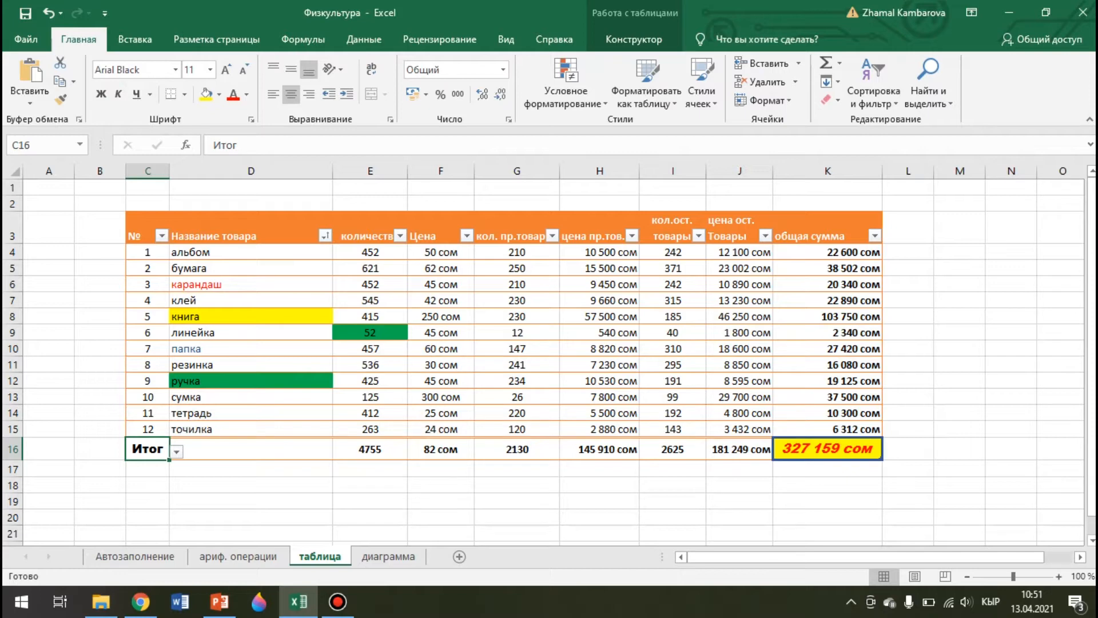
Switch to the 'диаграмма' sheet with the student grades and browser tables
click(388, 556)
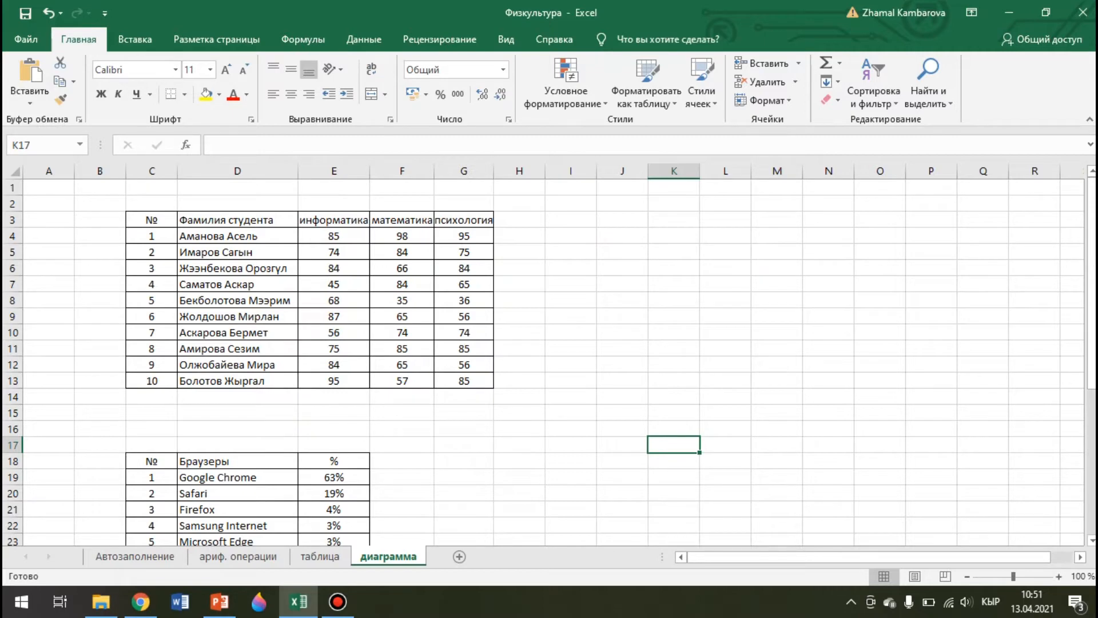
Open Вставка and scroll through the grades, browsers and temperature tables
click(135, 39)
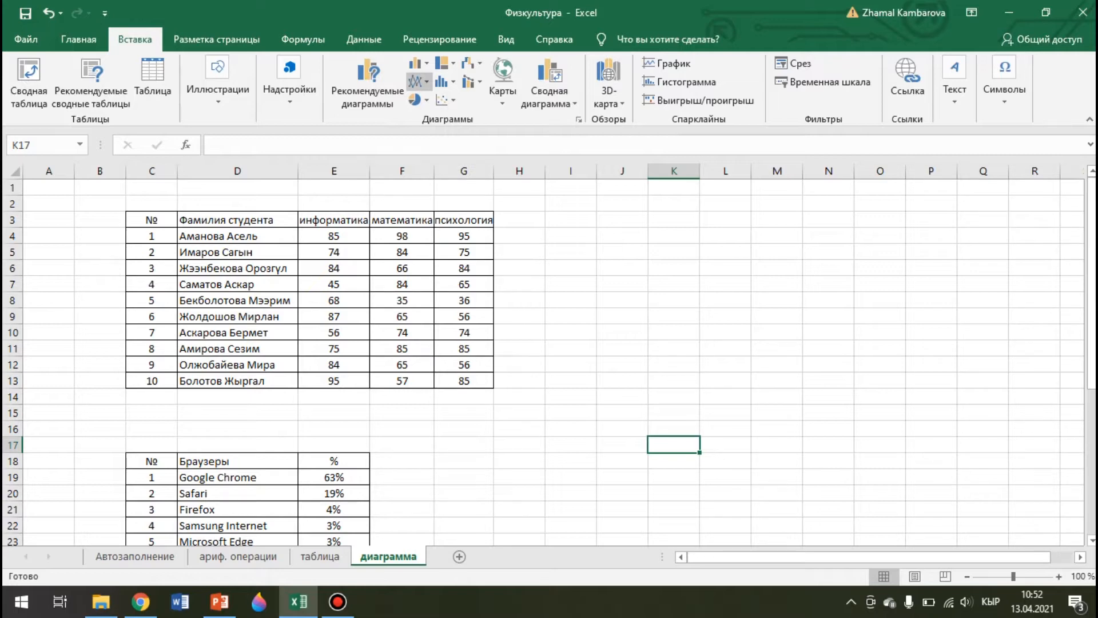
scroll(543, 360, down, 4)
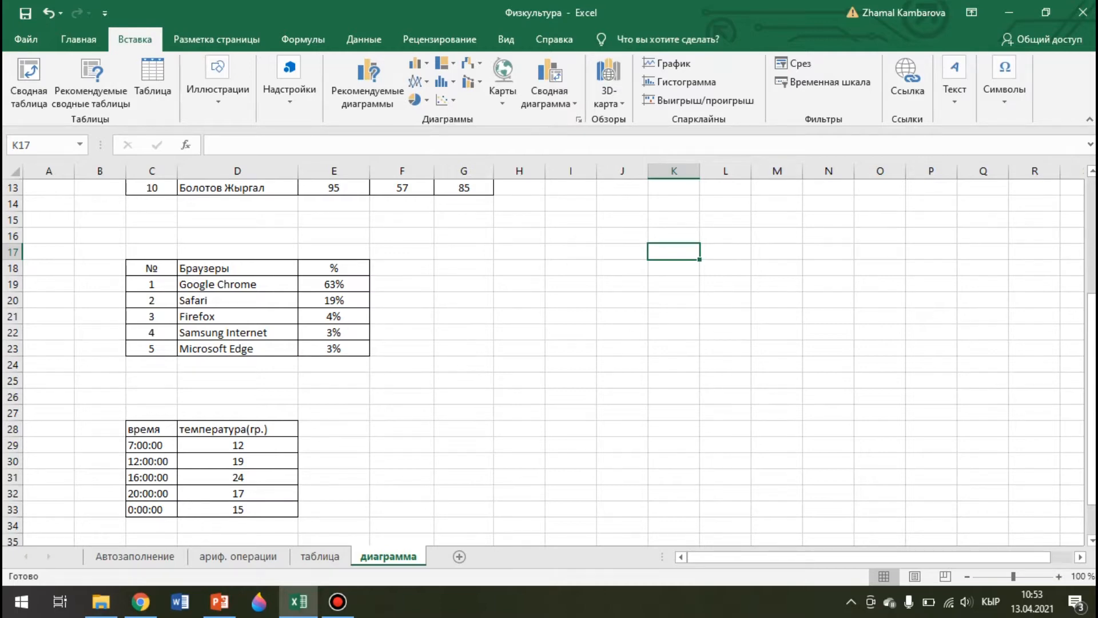
scroll(549, 355, up, 2)
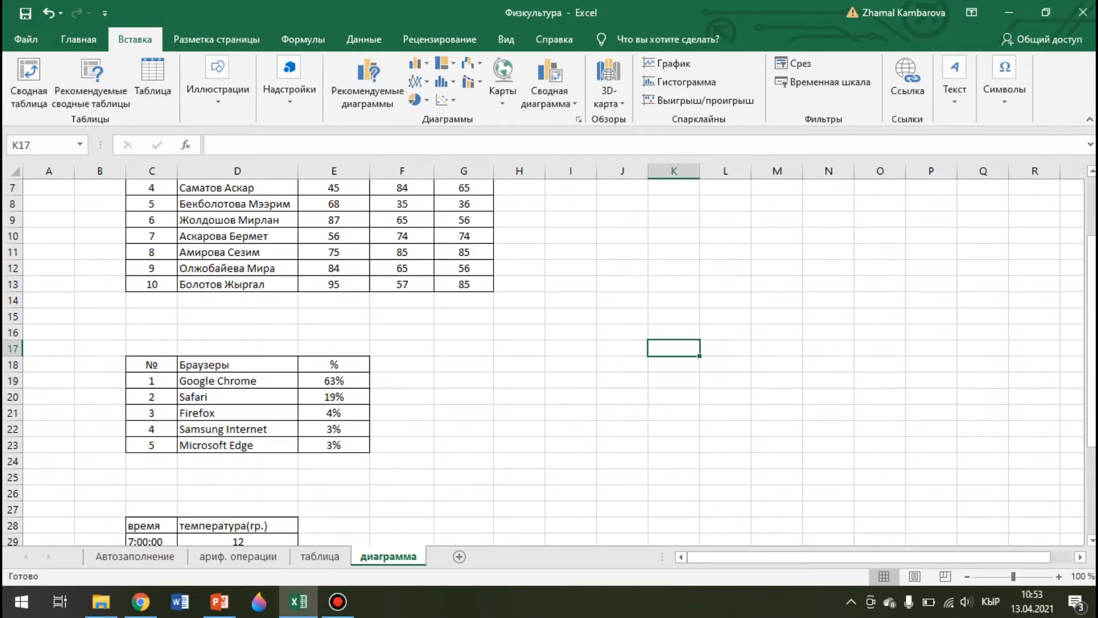
scroll(549, 354, up, 2)
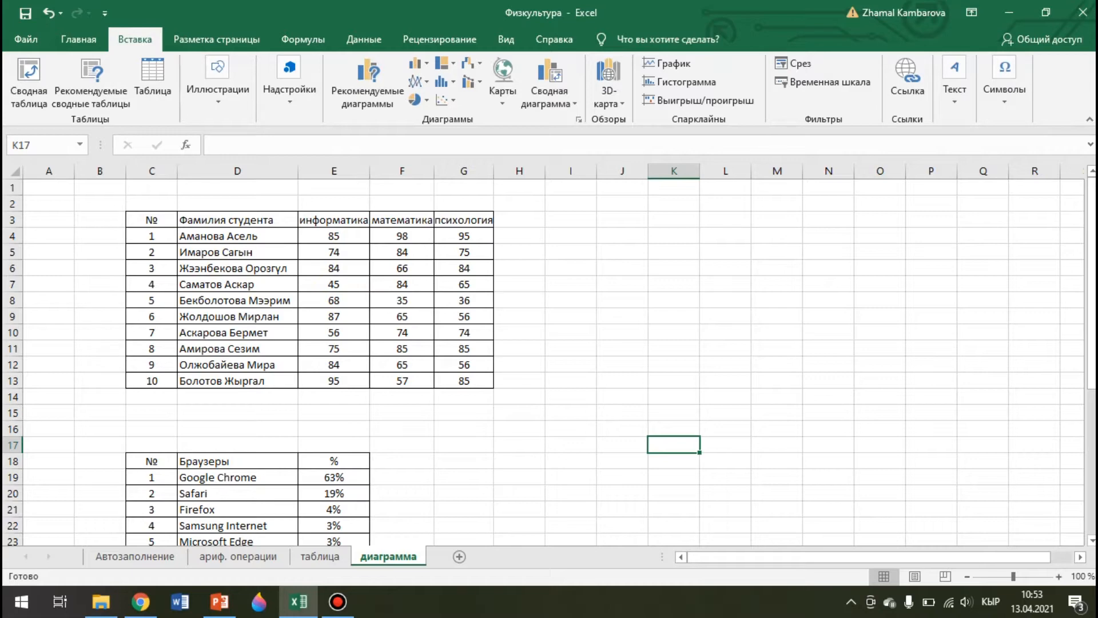
Glance at the таблица sheet, return to диаграмма, and open the Borders list on Главная
click(319, 556)
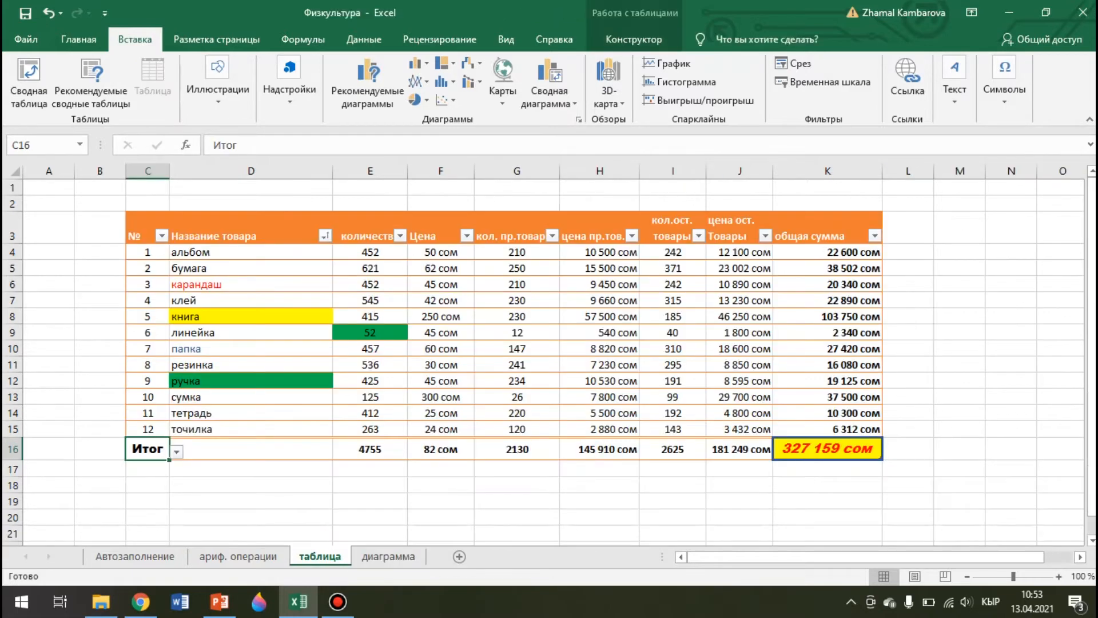
click(389, 556)
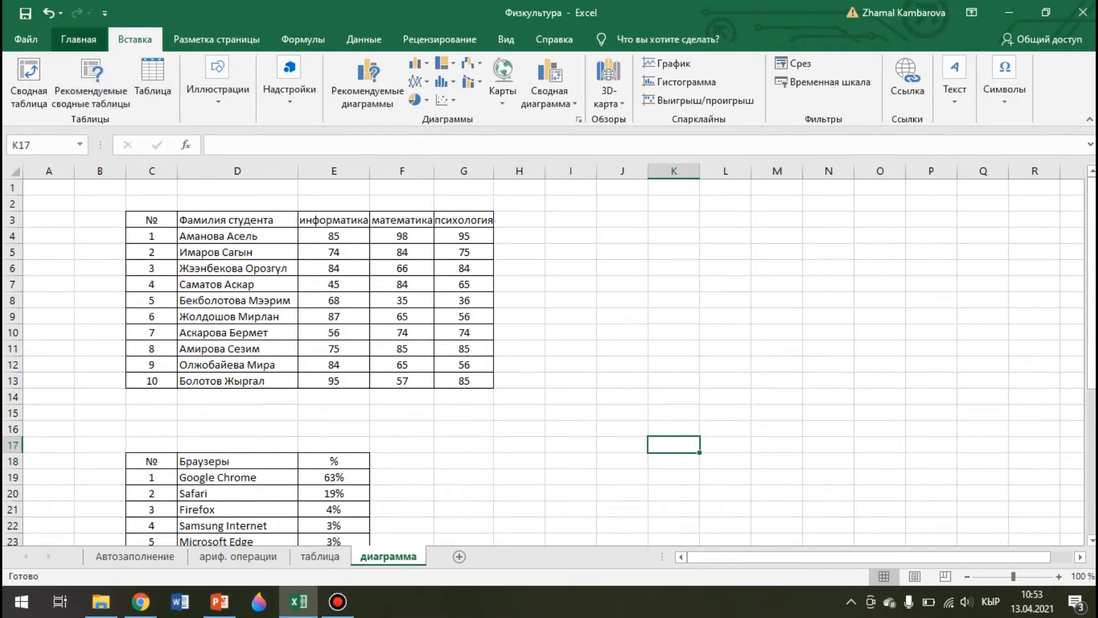
click(78, 39)
click(184, 94)
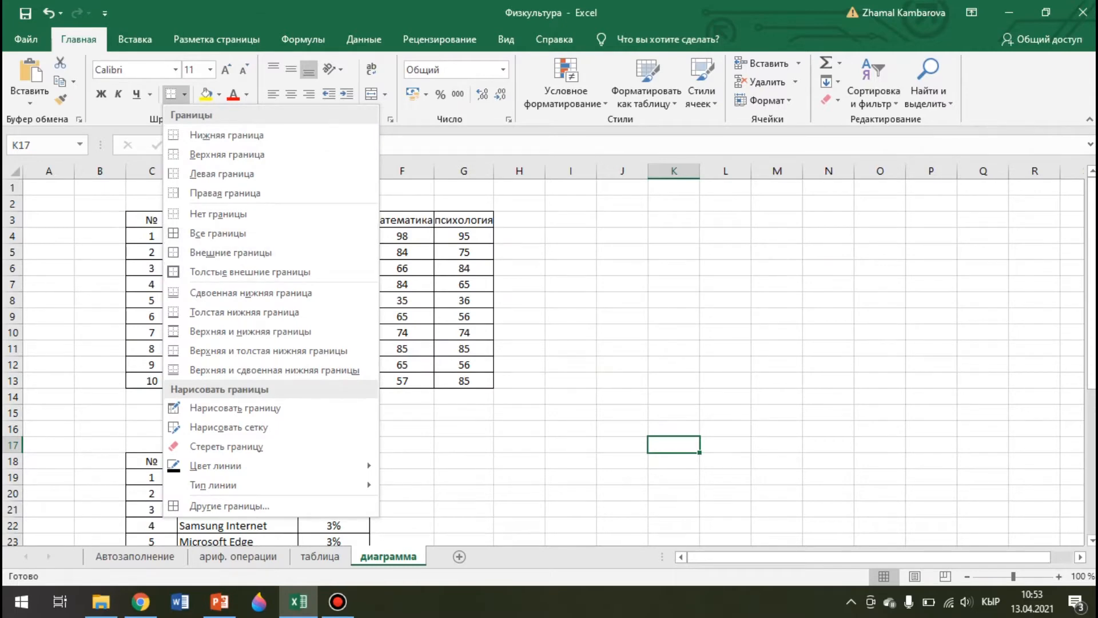
Select D3:G13, the student names with информатика, математика and психология scores
key(Escape)
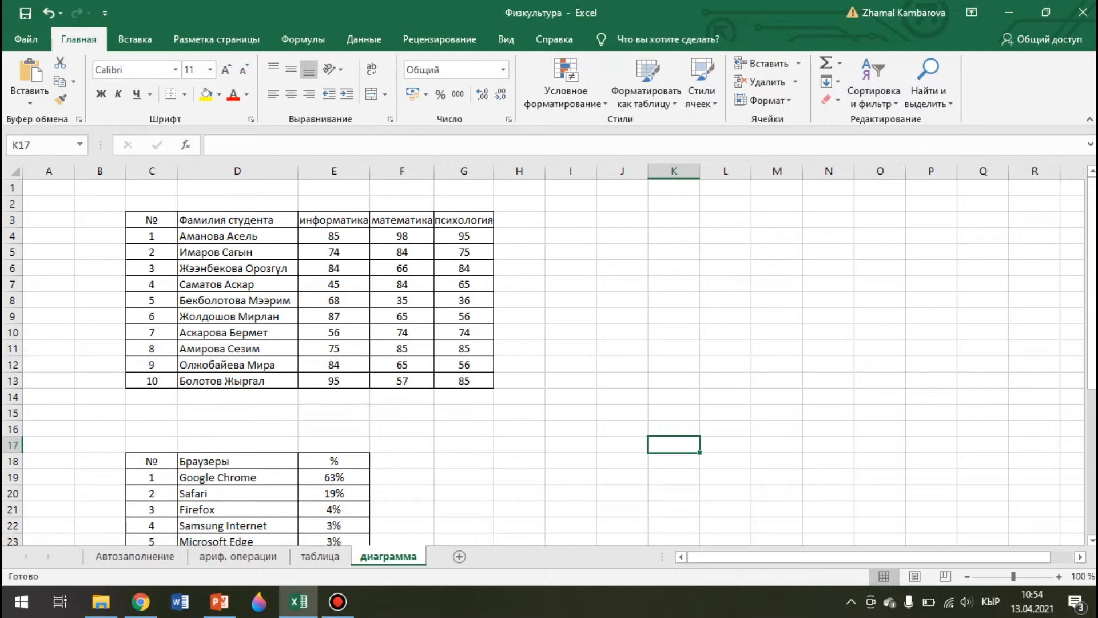
drag(237, 219, 464, 380)
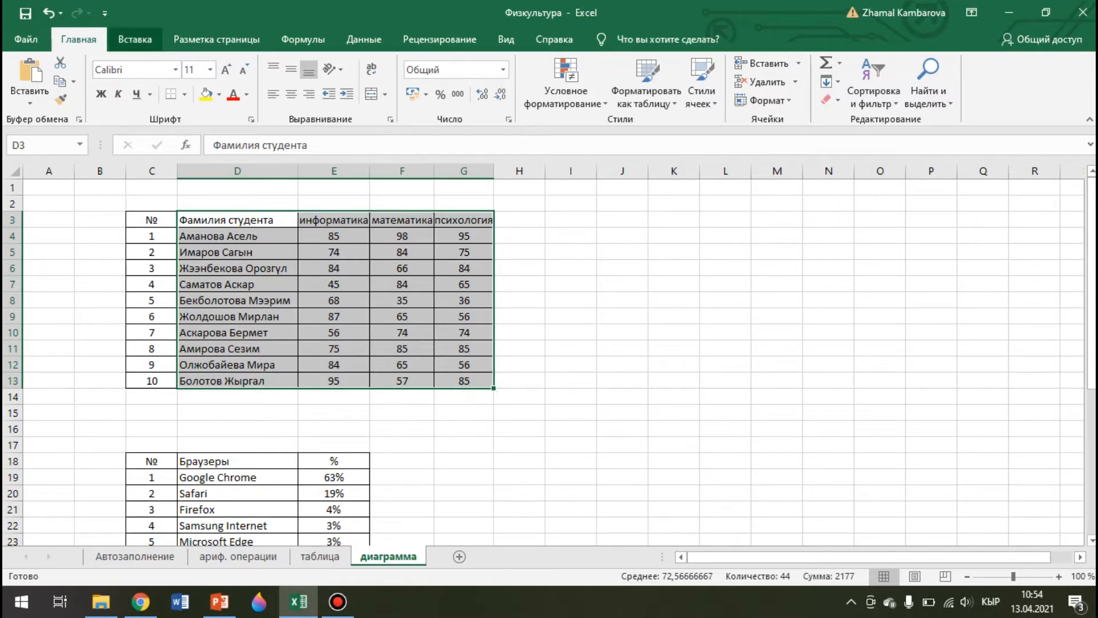
Insert a 3-D Clustered Column chart of the selected scores
click(135, 38)
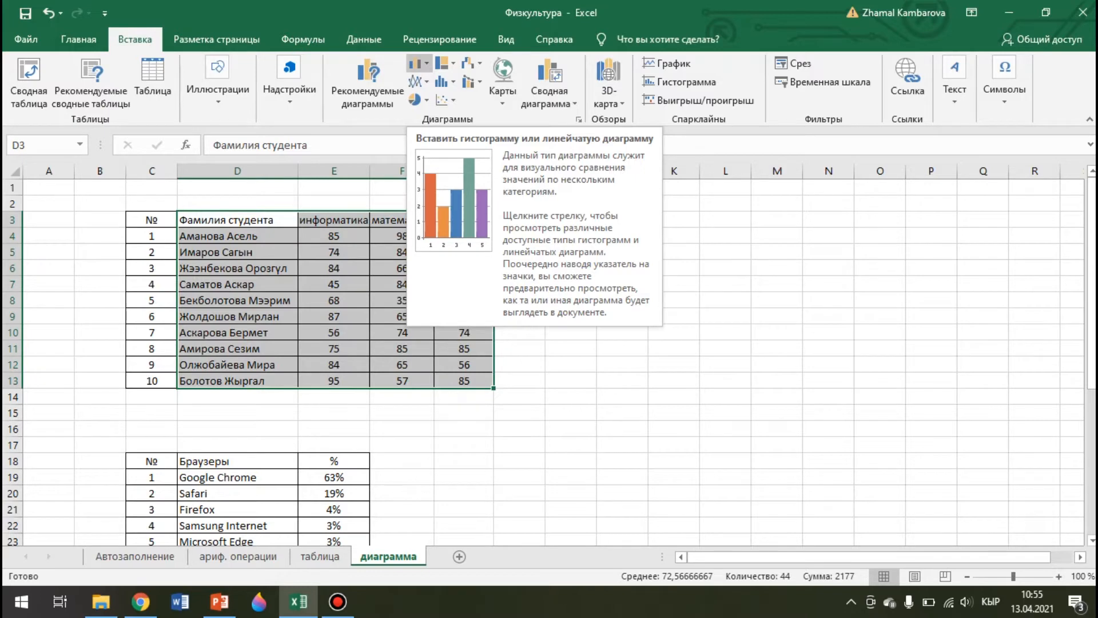
click(418, 63)
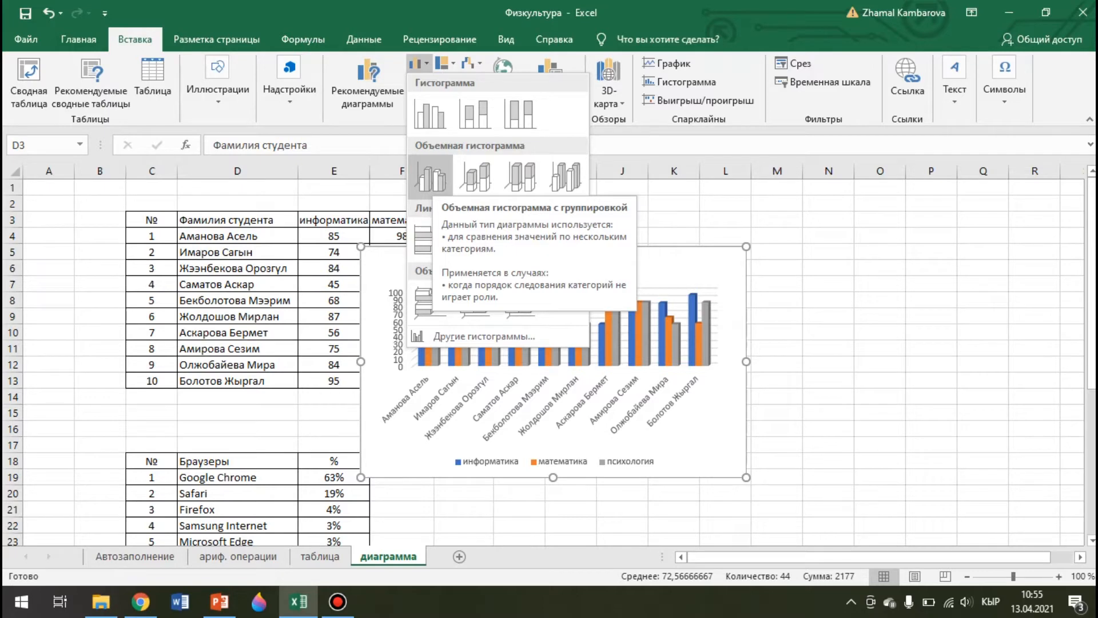
click(431, 176)
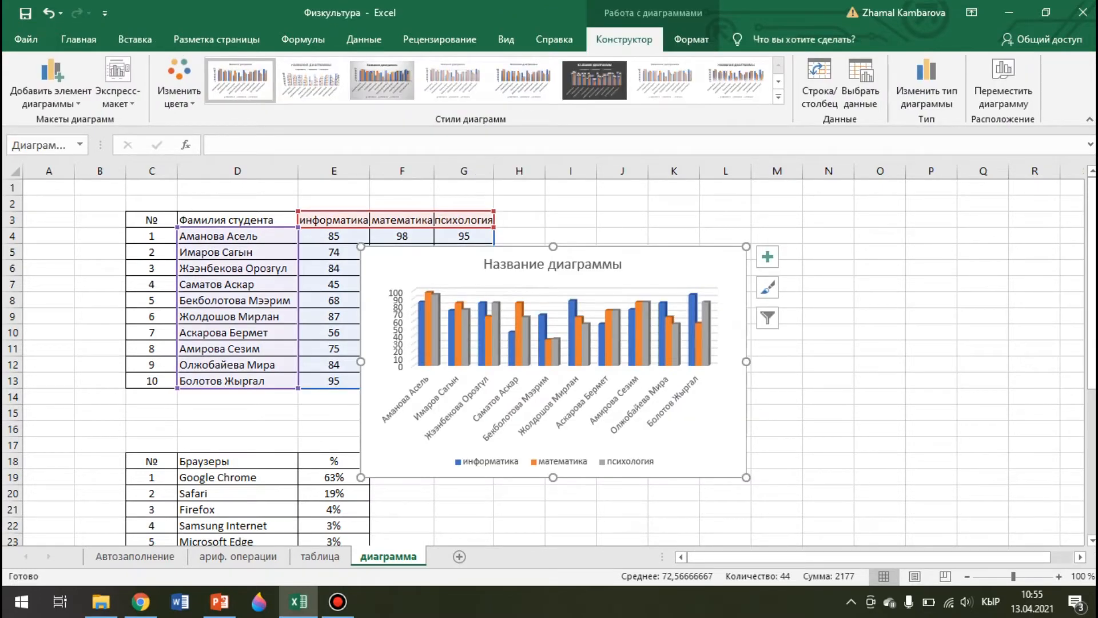
Enlarge the column chart slightly and move it to columns H–P beside the table
drag(745, 477, 775, 491)
drag(692, 269, 837, 234)
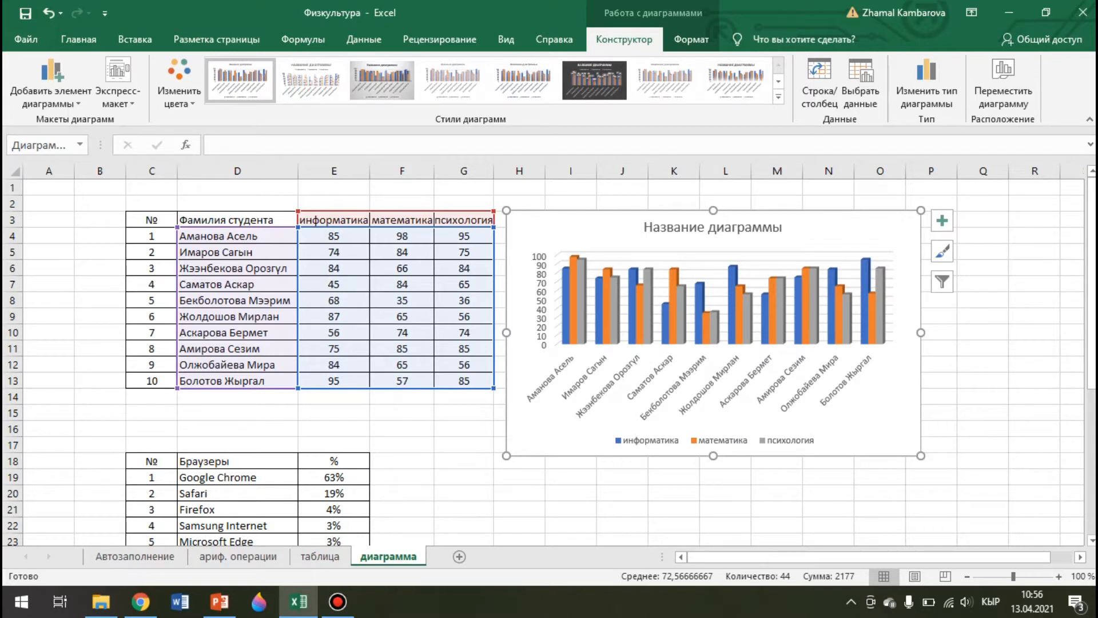
Replace the placeholder chart title with '1 модуль'
click(713, 227)
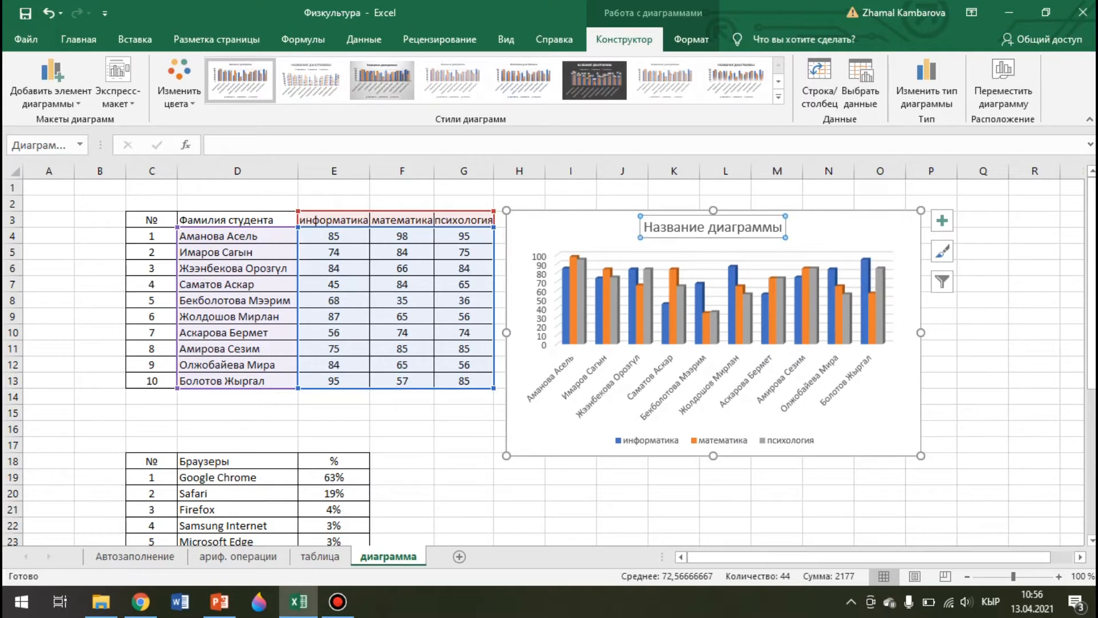
drag(644, 228, 792, 229)
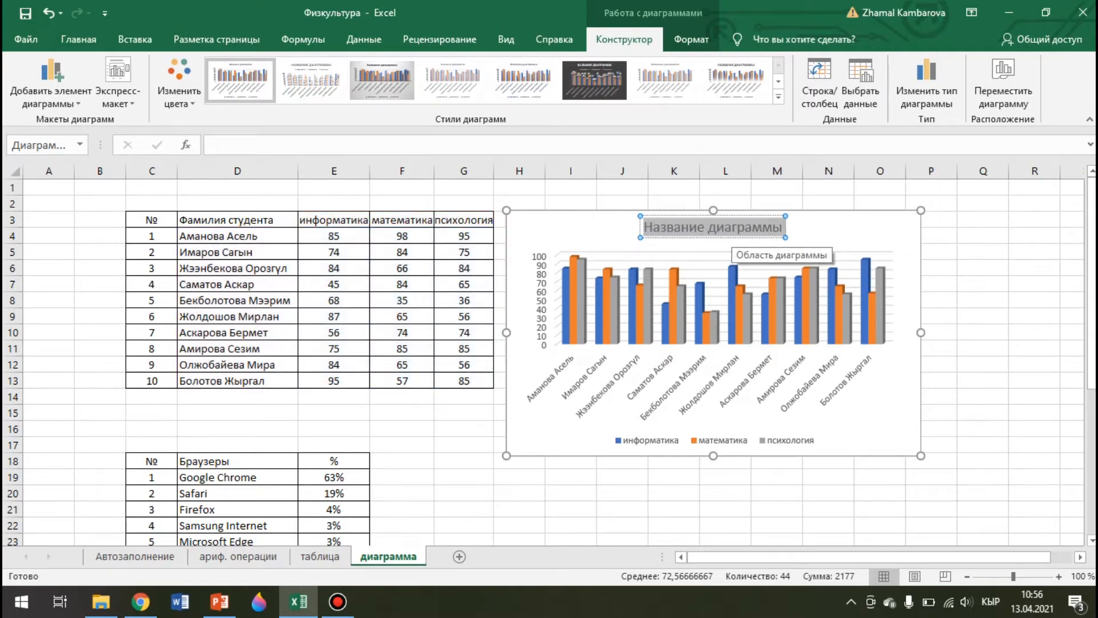
text(1 модуль)
key(Escape)
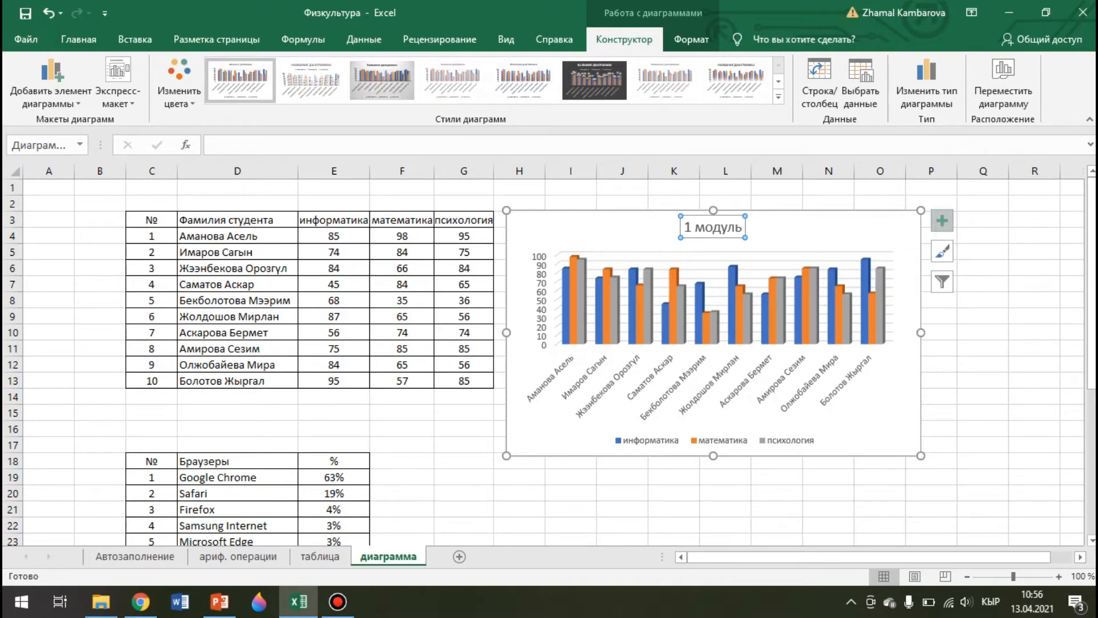
click(942, 221)
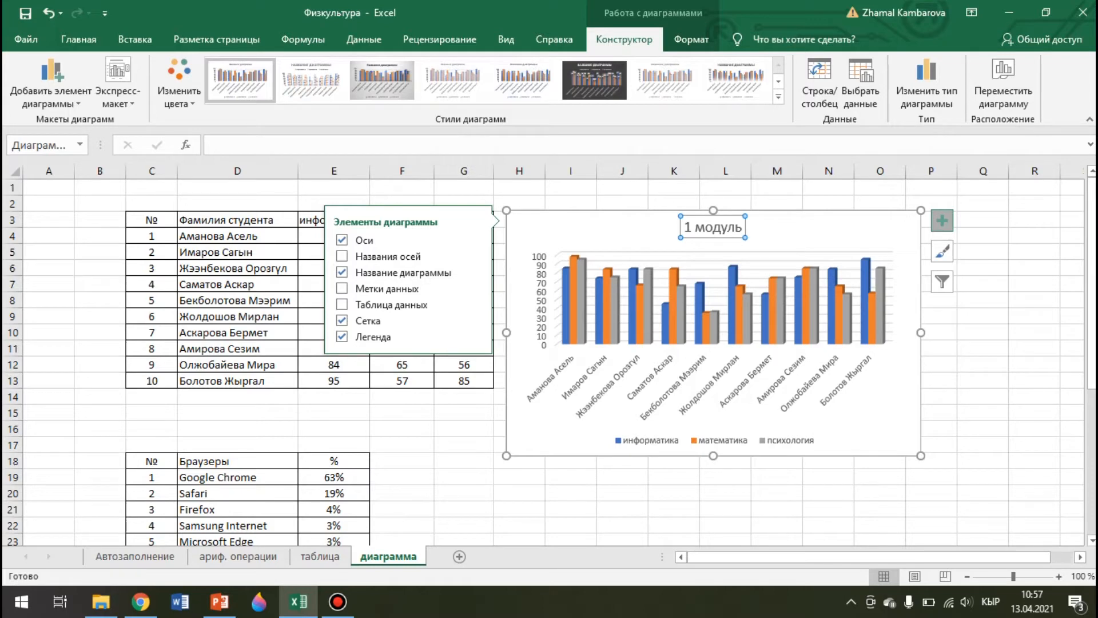
Apply the dark charcoal style to the '1 модуль' chart from the Chart Styles list
click(942, 251)
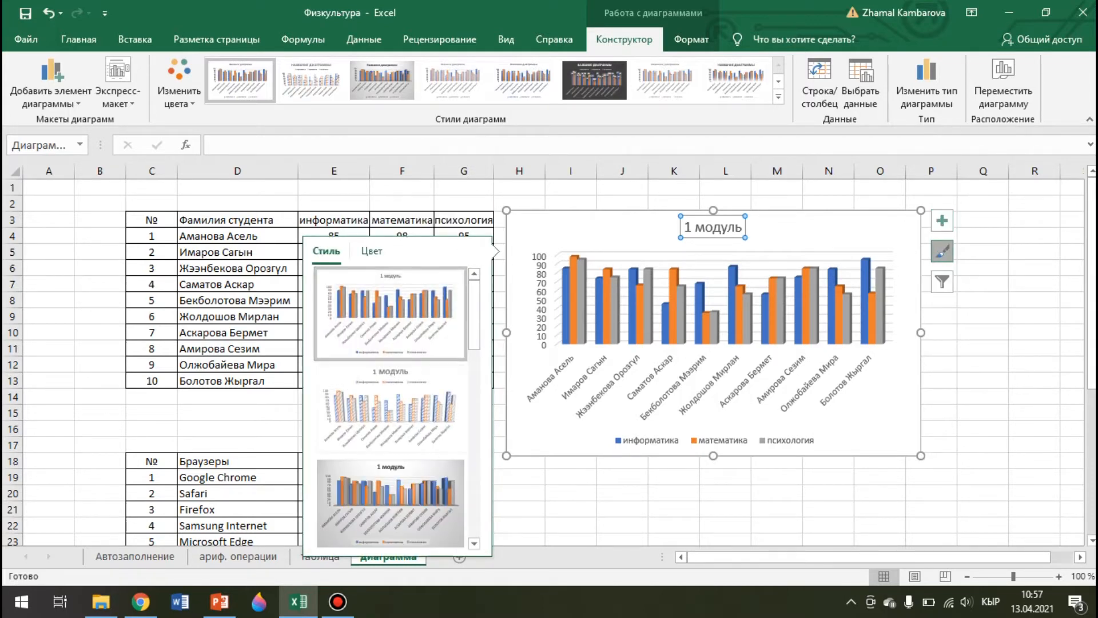
click(372, 251)
click(326, 251)
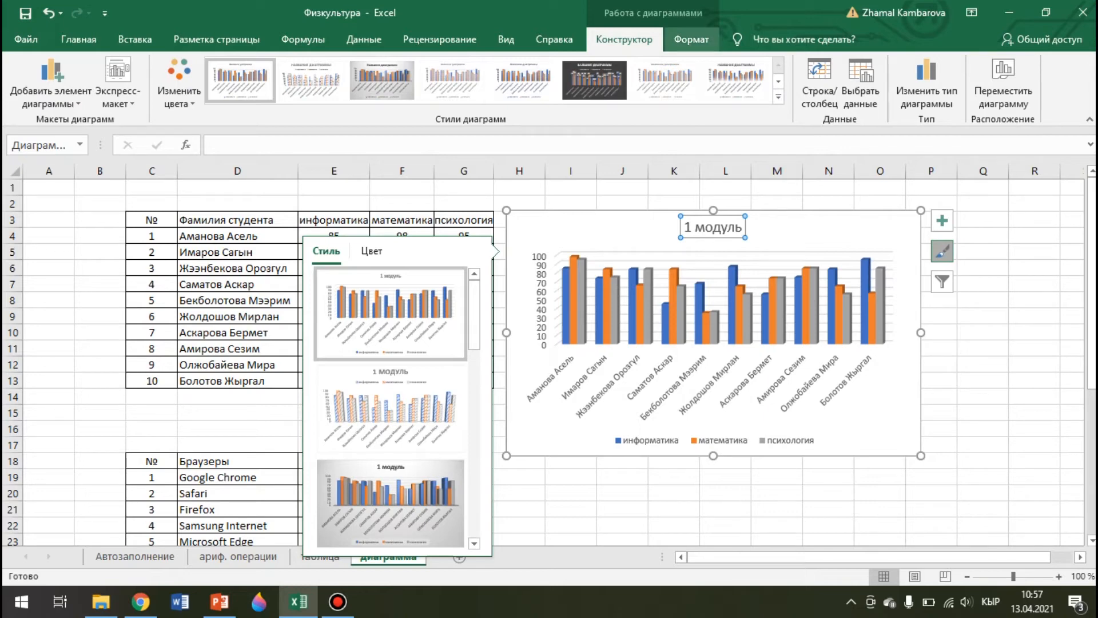
click(691, 39)
click(624, 39)
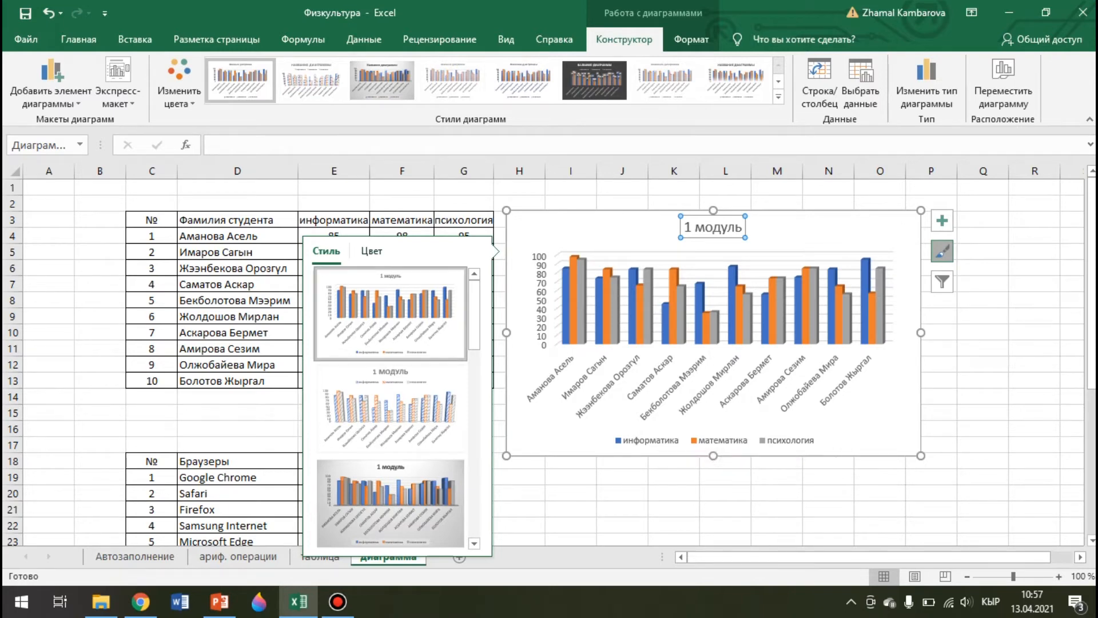
scroll(390, 407, down, 2)
scroll(390, 407, down, 1)
click(391, 313)
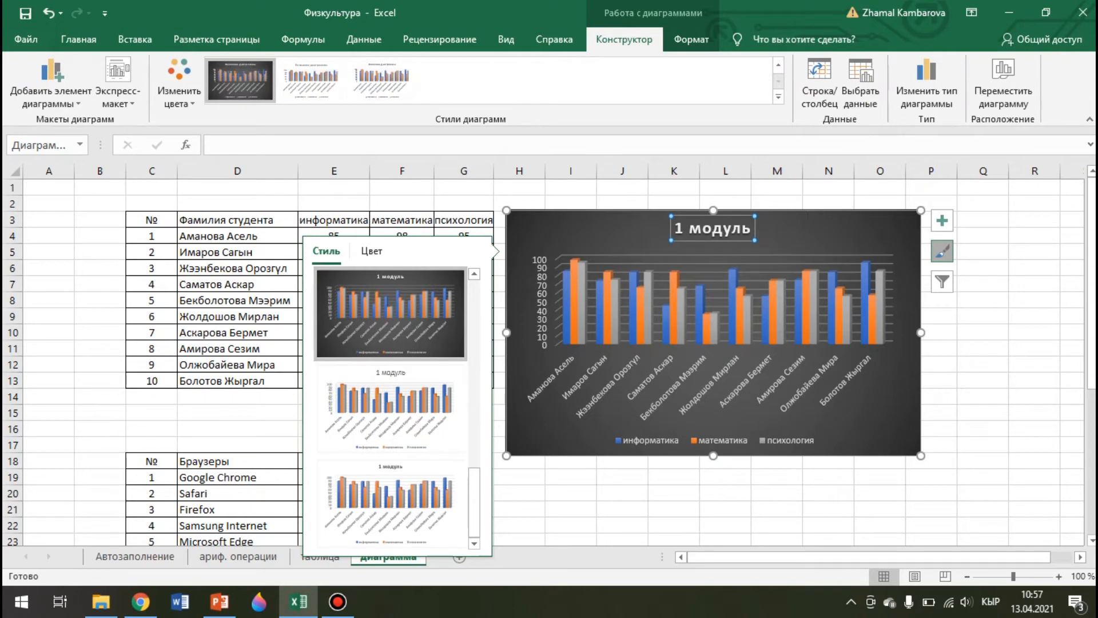
click(942, 282)
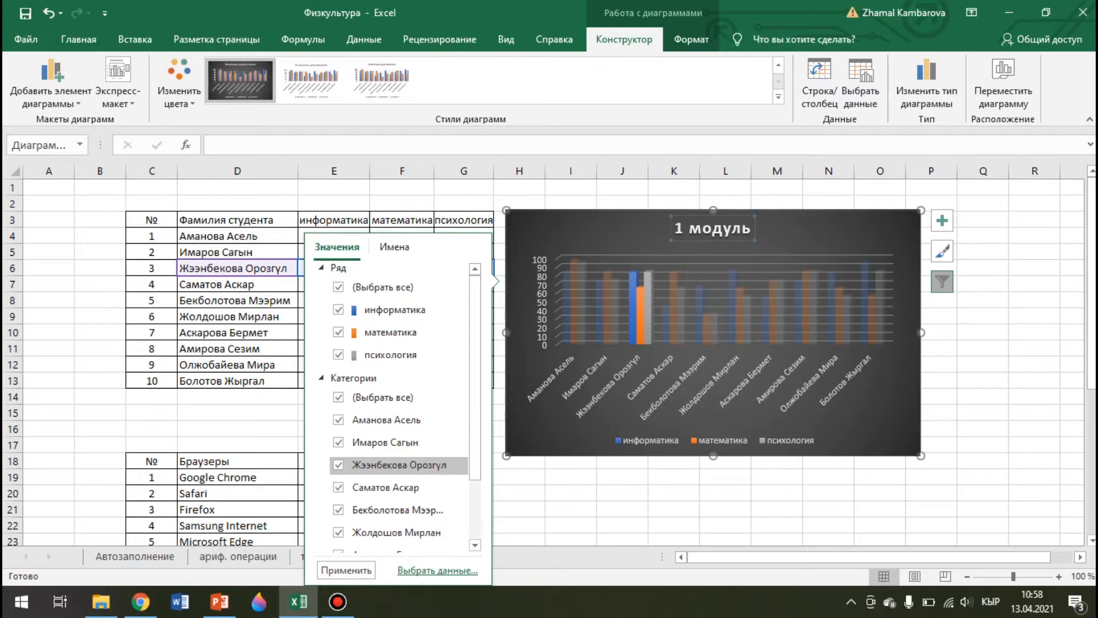
Enlarge the grades chart's plot area up and to the left
click(880, 493)
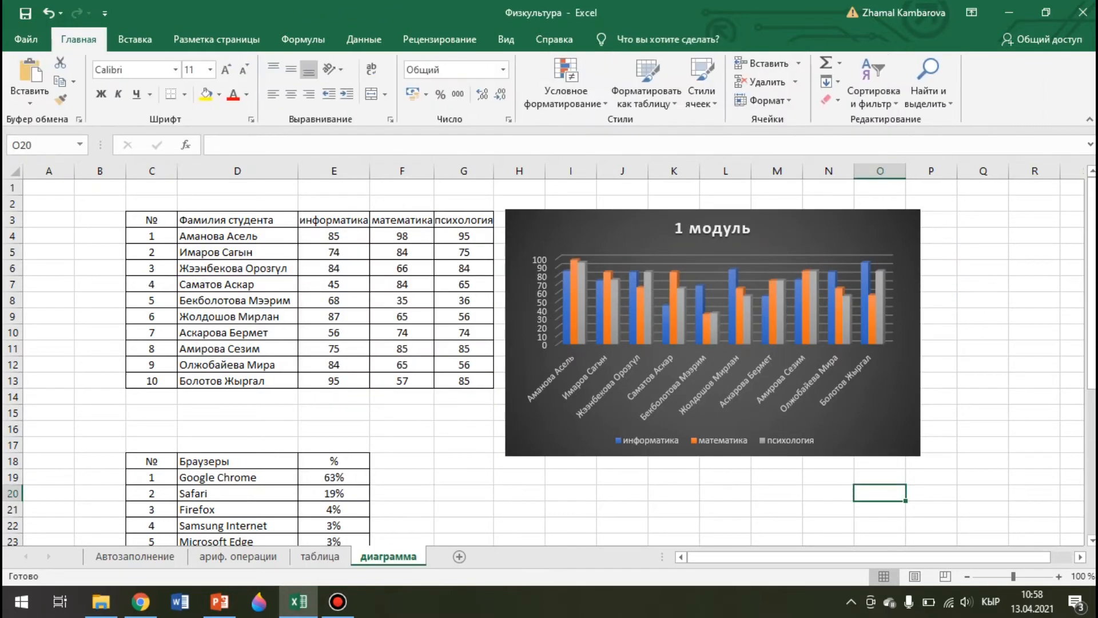
click(884, 395)
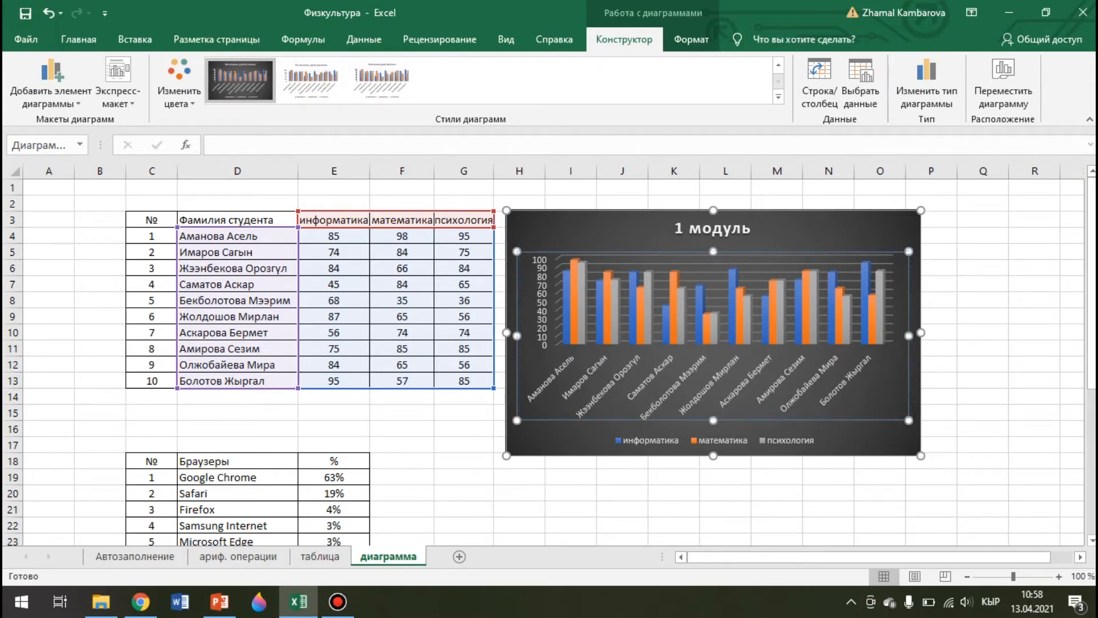
drag(517, 251, 508, 243)
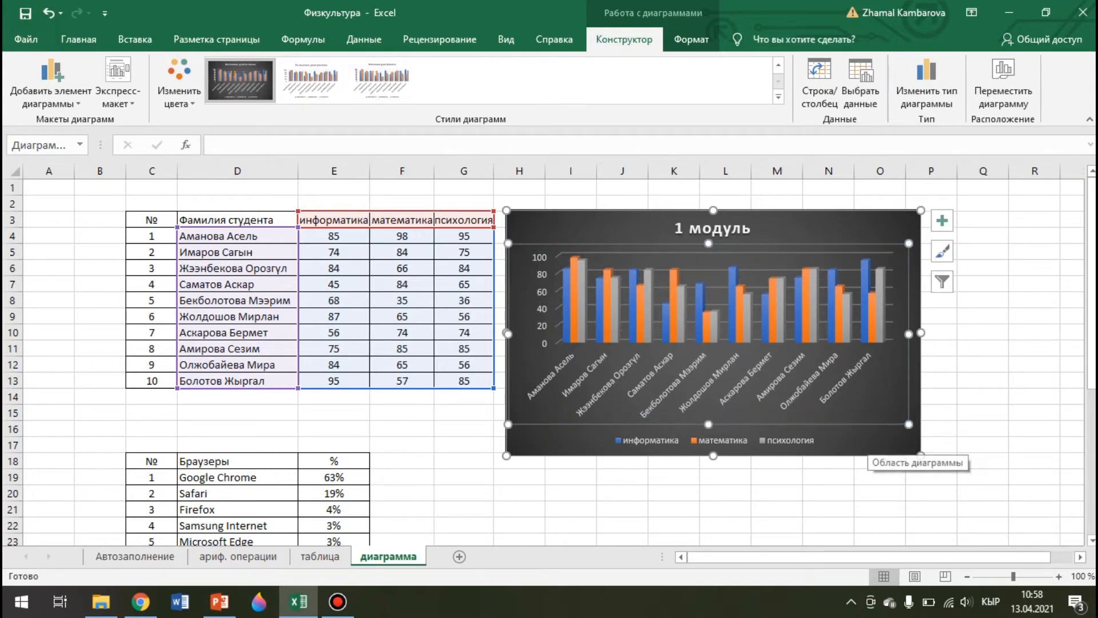
click(868, 442)
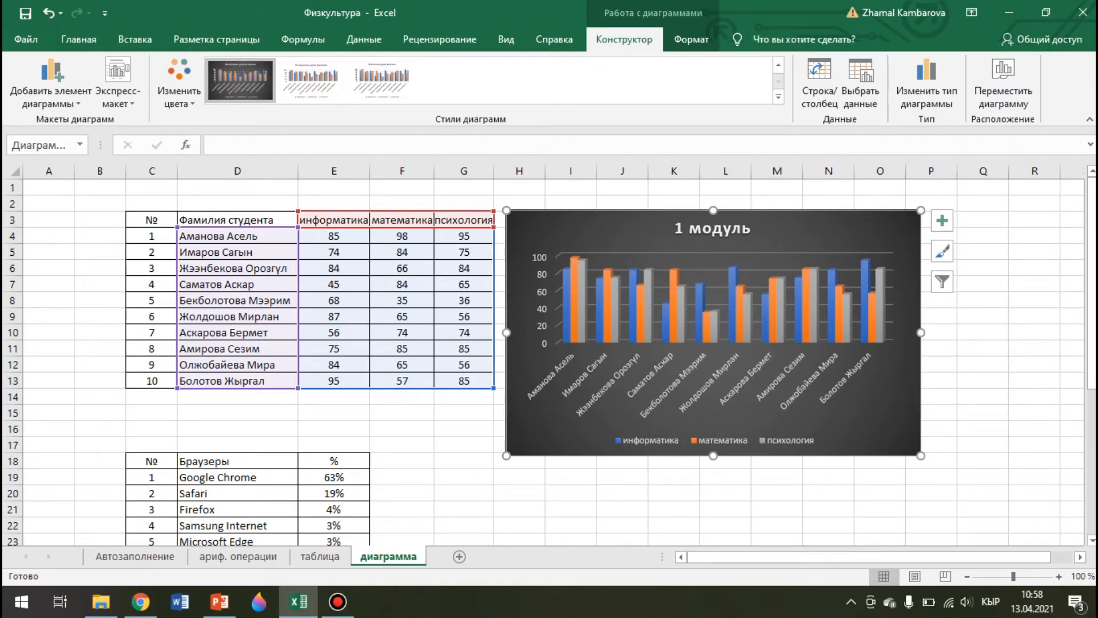
click(883, 405)
Shift the '1 модуль' chart slightly higher beside the grades table
click(691, 39)
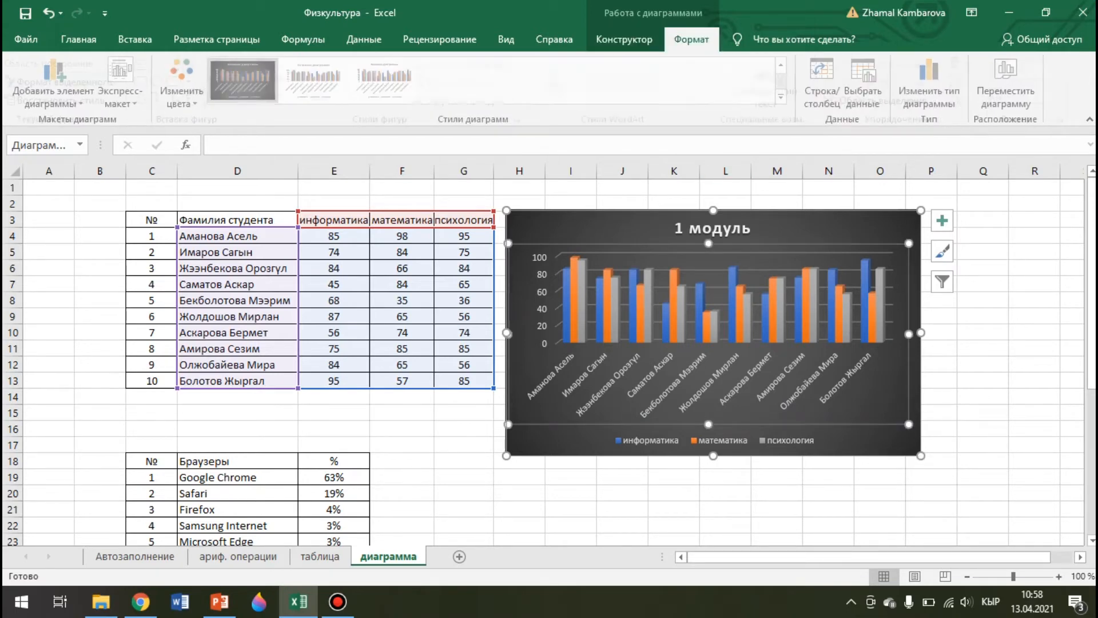
click(623, 39)
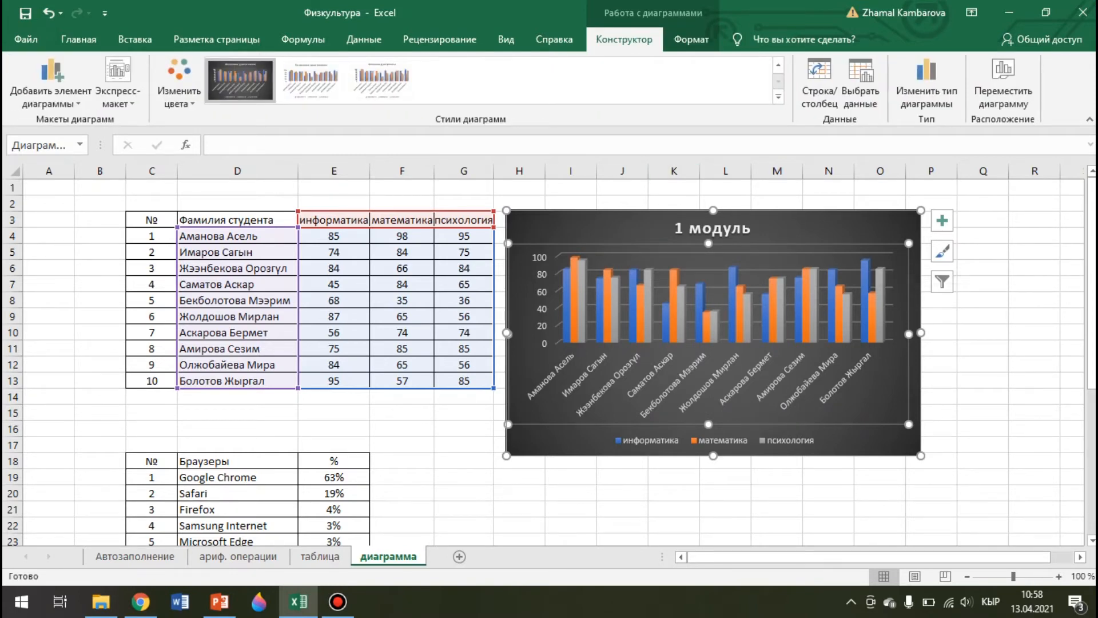
mouse_move(812, 230)
mouse_down()
mouse_move(826, 223)
mouse_move(816, 210)
mouse_up()
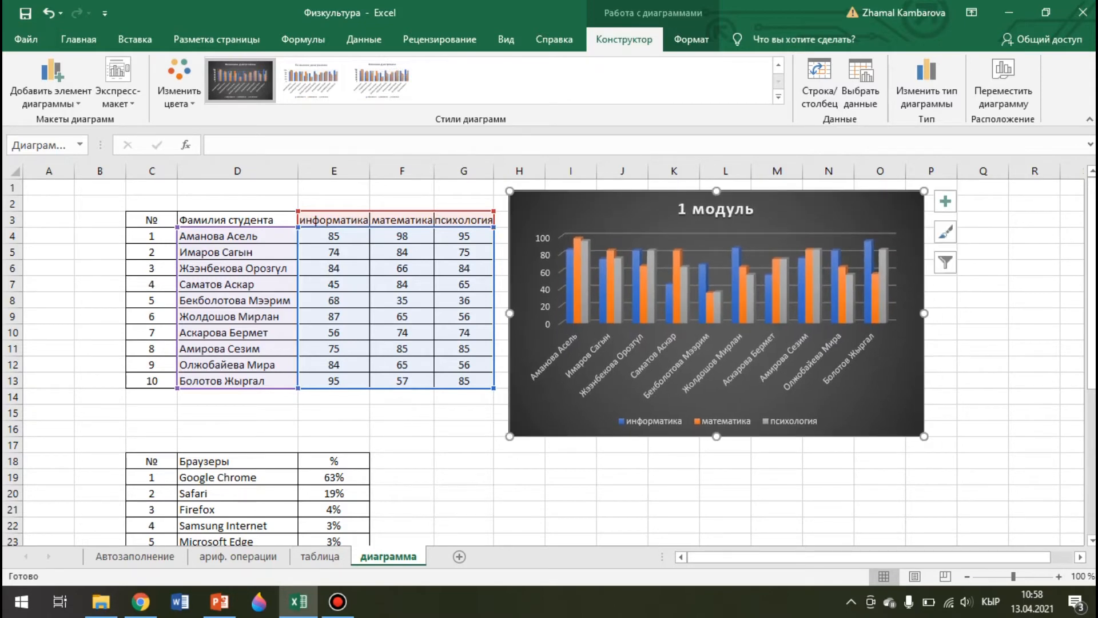
scroll(629, 355, down, 3)
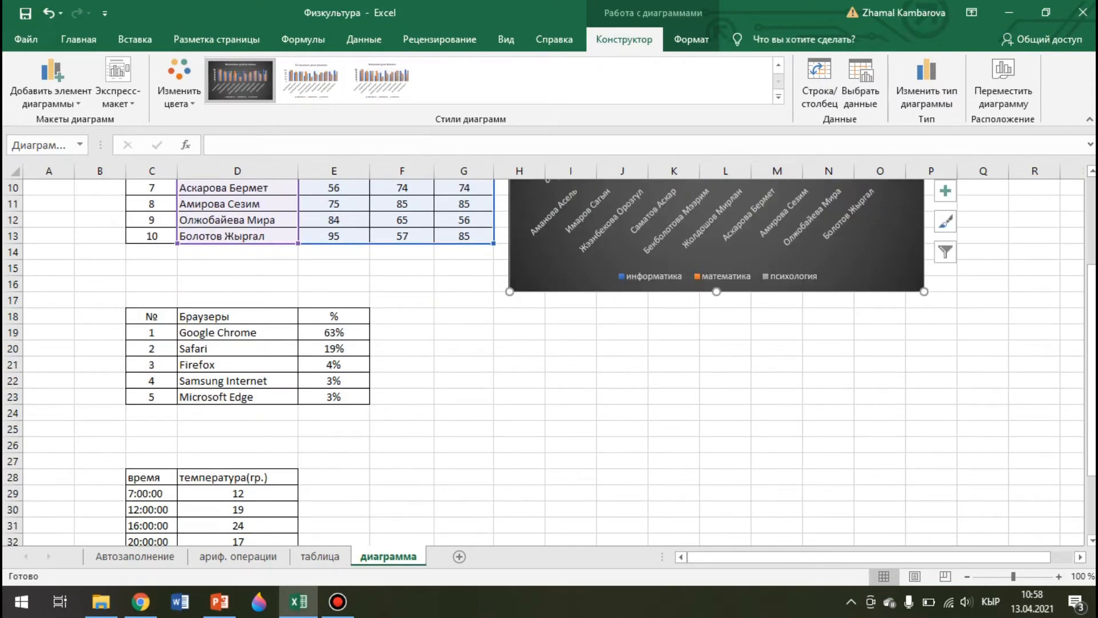
click(401, 380)
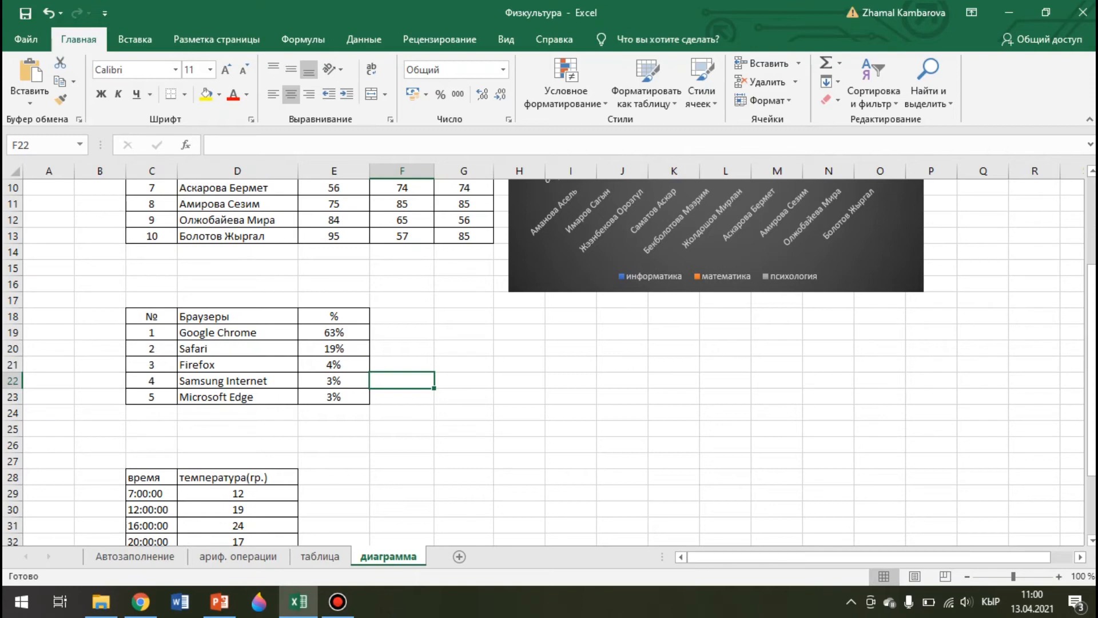
Select browsers table D18:E23 and insert a 3-D pie chart of their shares
drag(229, 316, 334, 397)
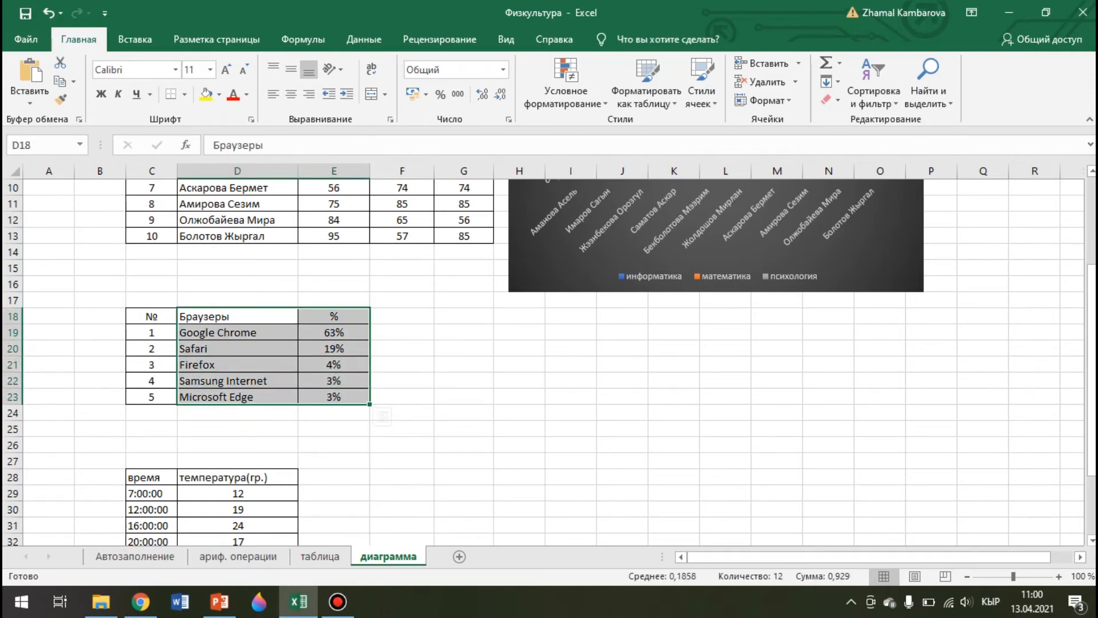
click(135, 39)
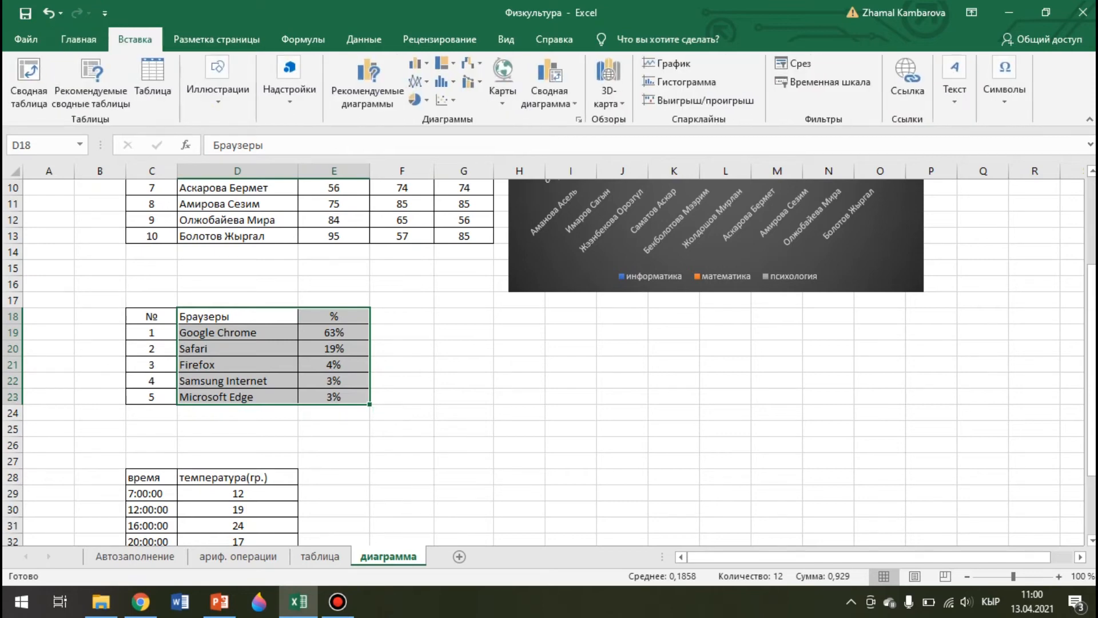
click(417, 99)
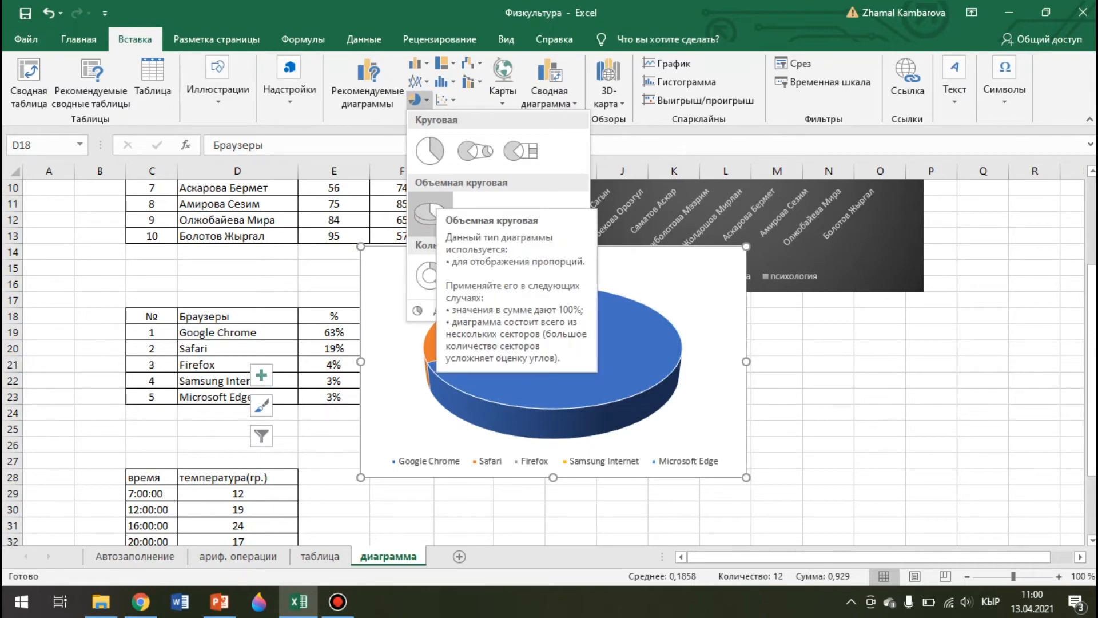
click(431, 211)
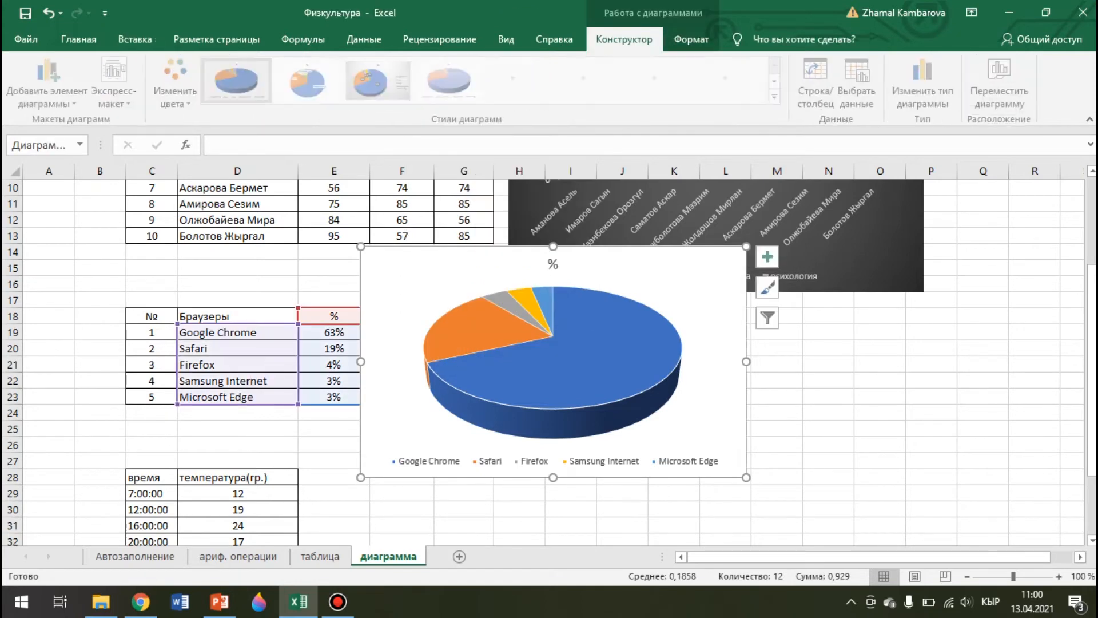
Move the pie chart down-right beside the table and title it 'браузеры 2020 г. - %'
drag(589, 260, 625, 314)
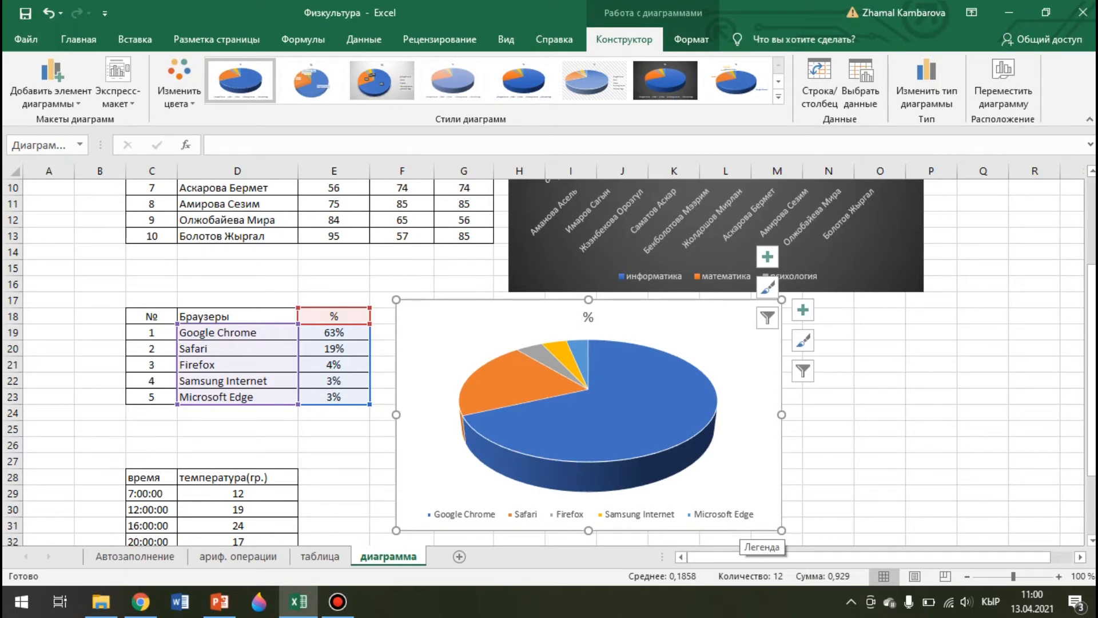
double_click(588, 317)
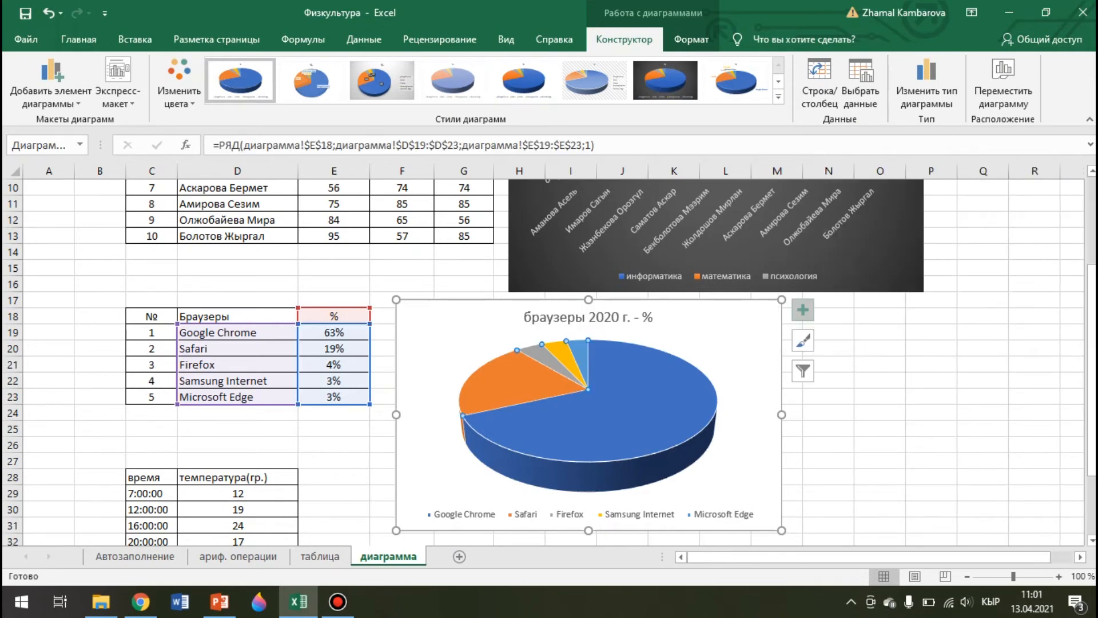
click(803, 310)
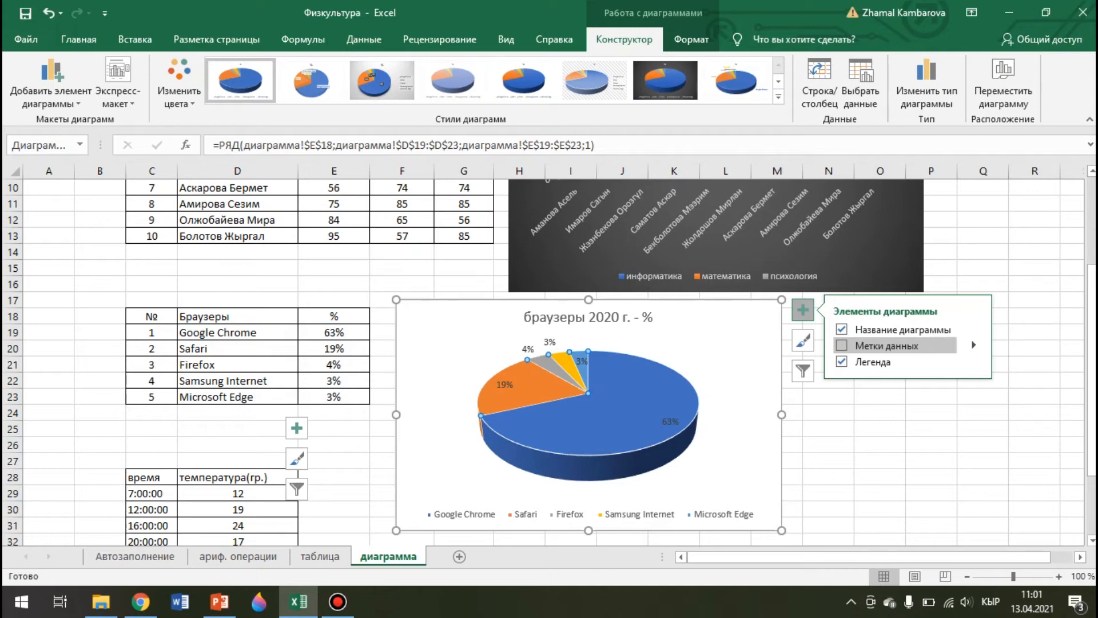
Add percentage data labels (63%, 19%, 4%, 3%, 3%) to the browser pie slices
click(842, 346)
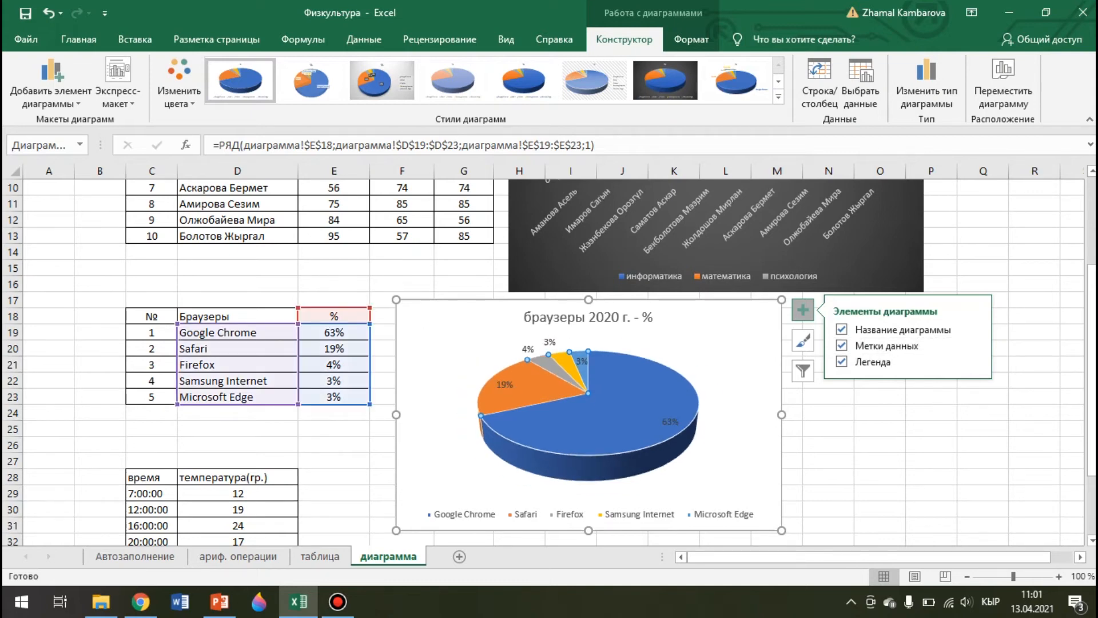
click(802, 371)
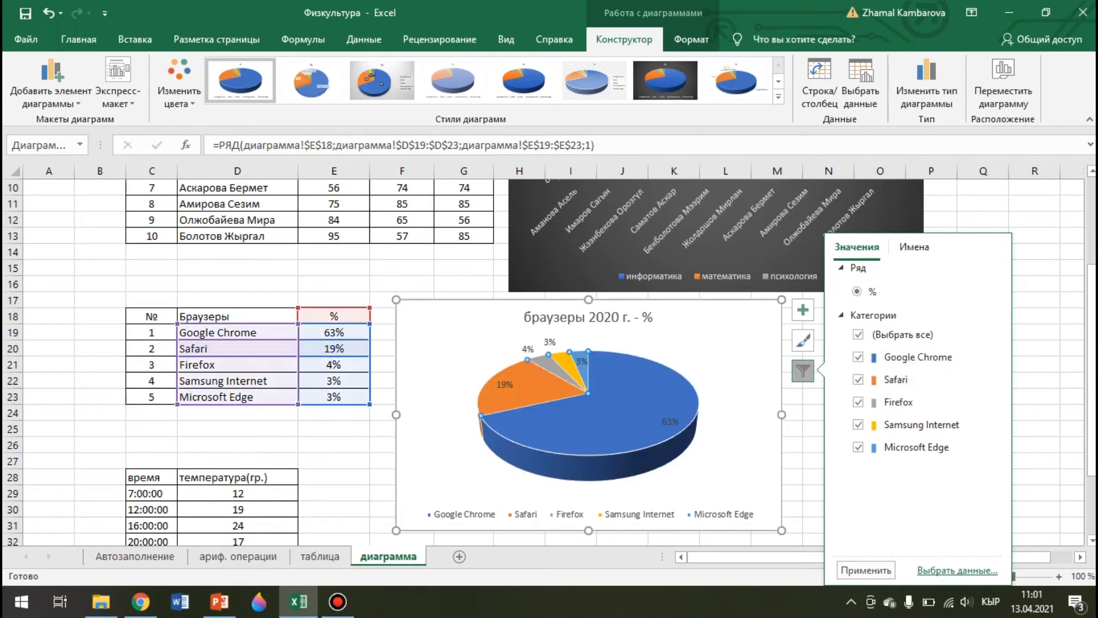
Apply the colour palette with orange Google Chrome, yellow Safari and green Firefox to the pie chart
click(691, 39)
click(624, 39)
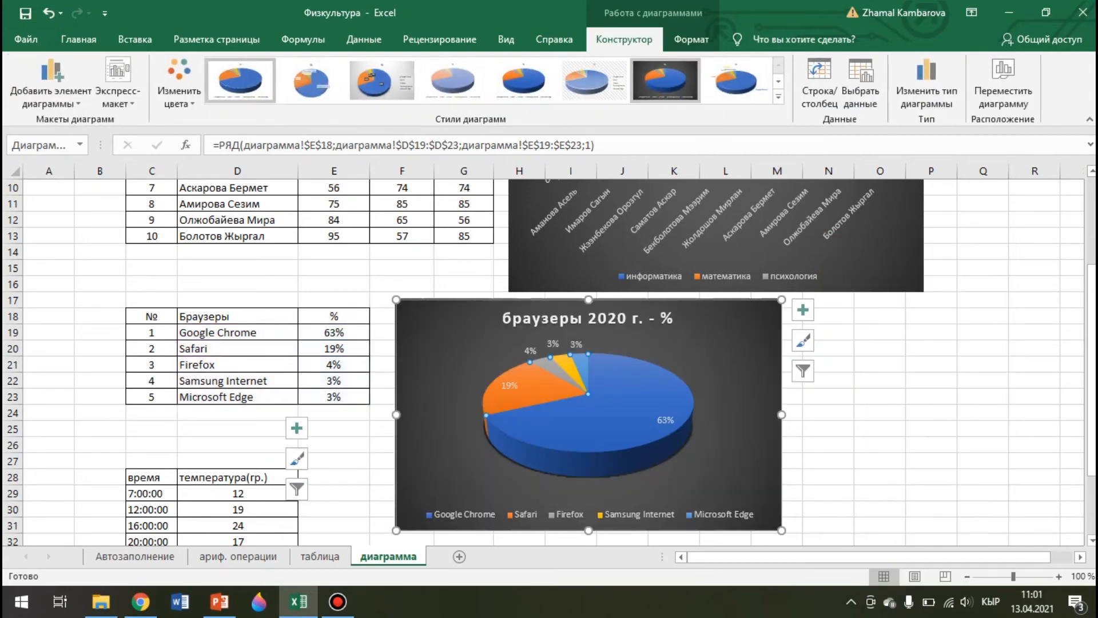
click(691, 39)
click(624, 39)
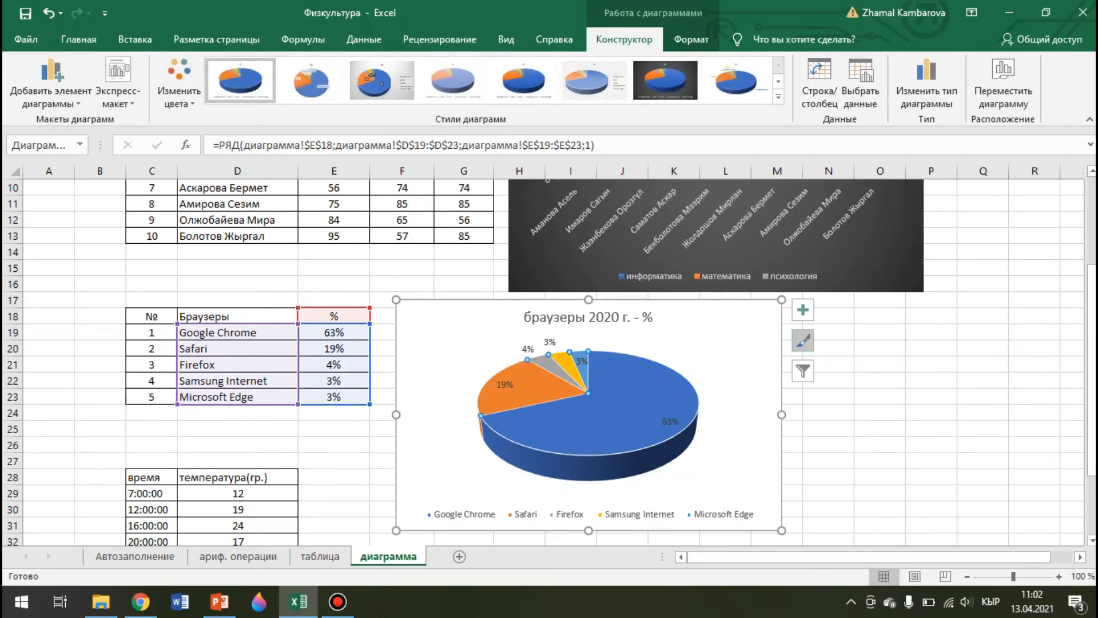
click(803, 341)
click(893, 280)
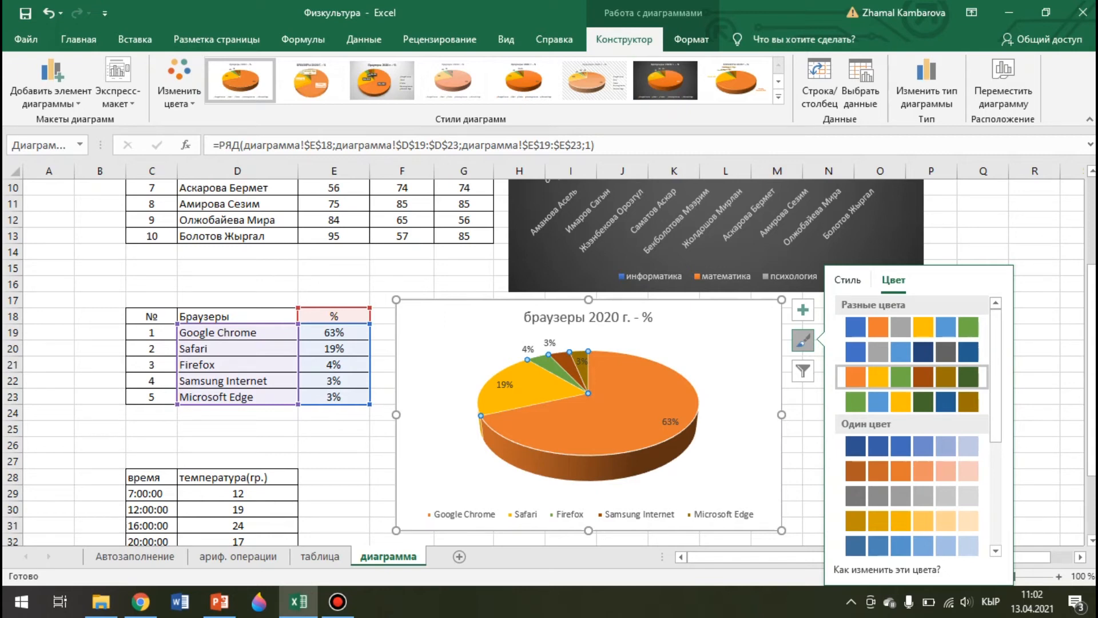
Drag the orange pie chart upward so it sits beside the browsers table
click(983, 236)
click(729, 343)
drag(730, 343, 725, 297)
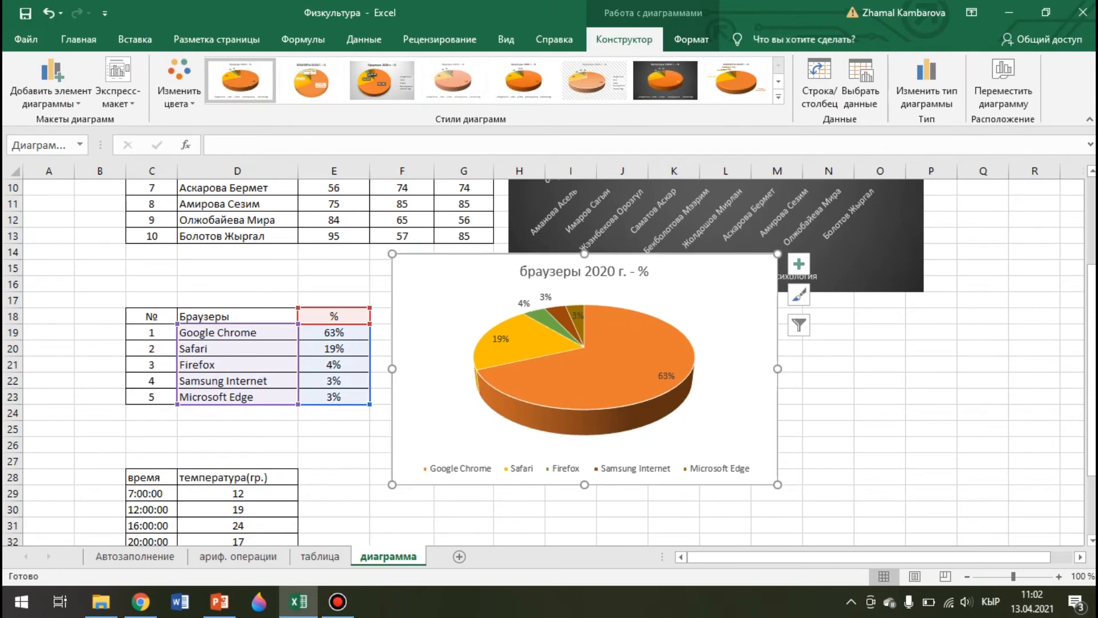
scroll(549, 360, down, 2)
scroll(549, 361, up, 3)
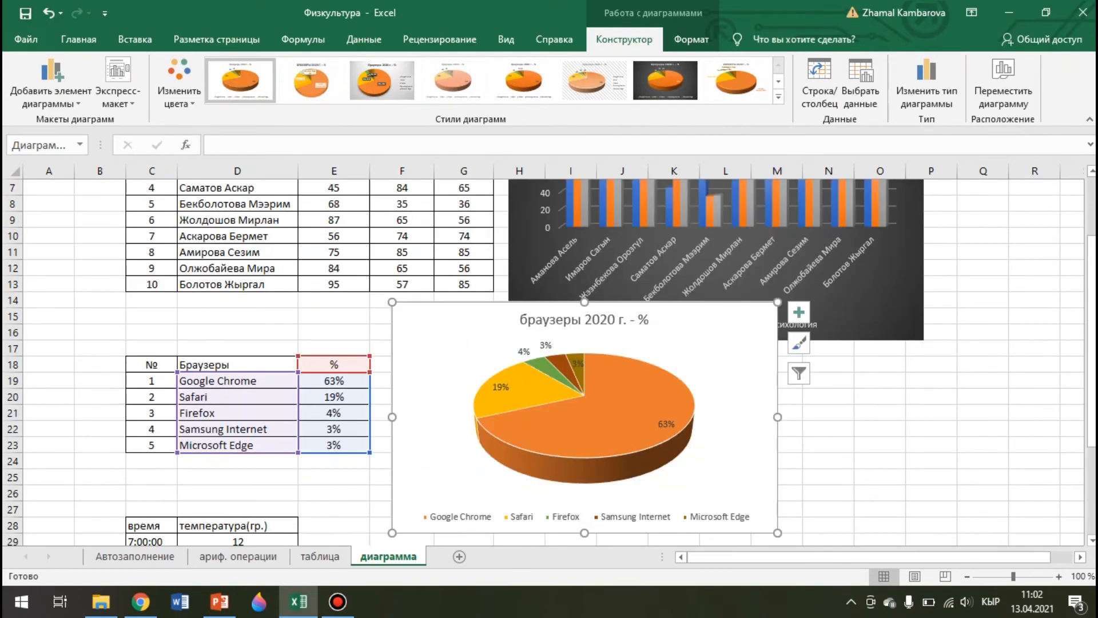
scroll(549, 360, down, 2)
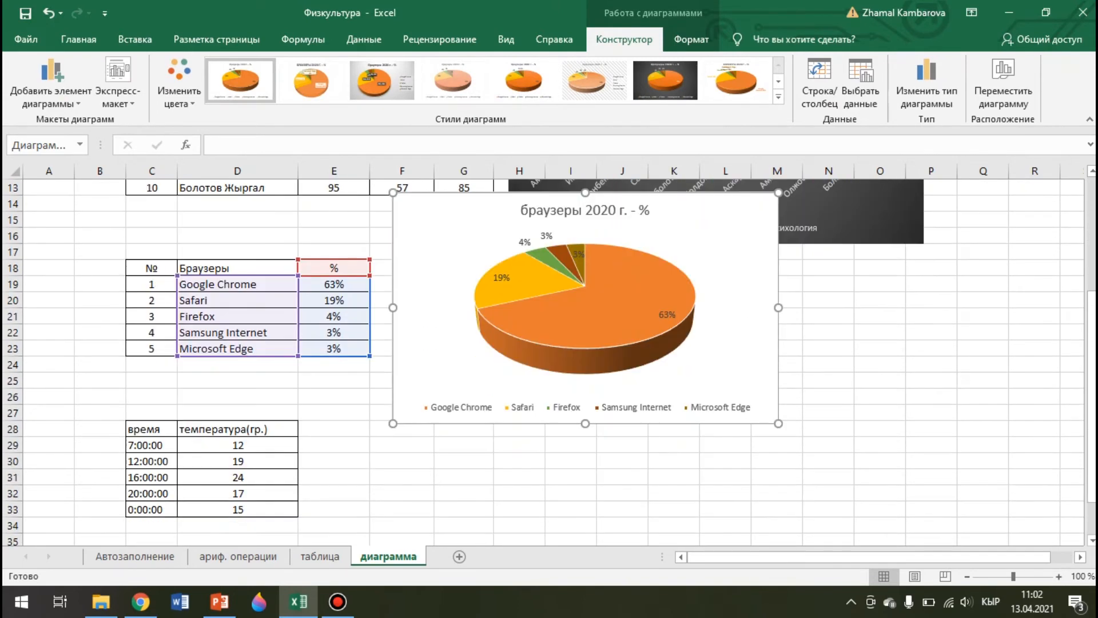
scroll(549, 361, down, 2)
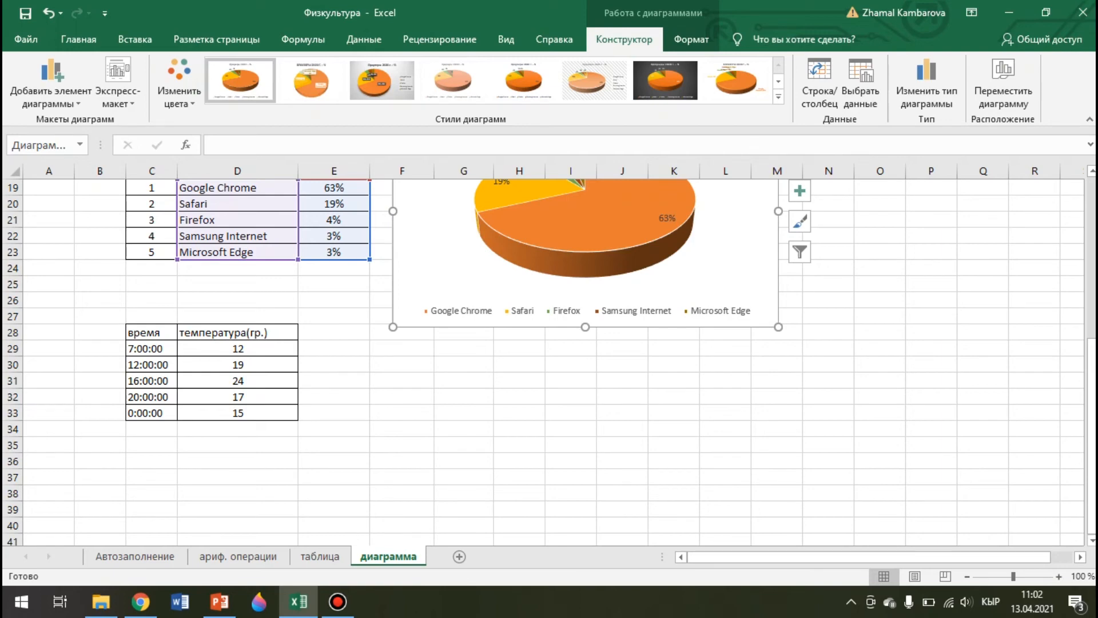
Insert a line chart from C28:D33 and place it below the pie chart
drag(143, 332, 251, 412)
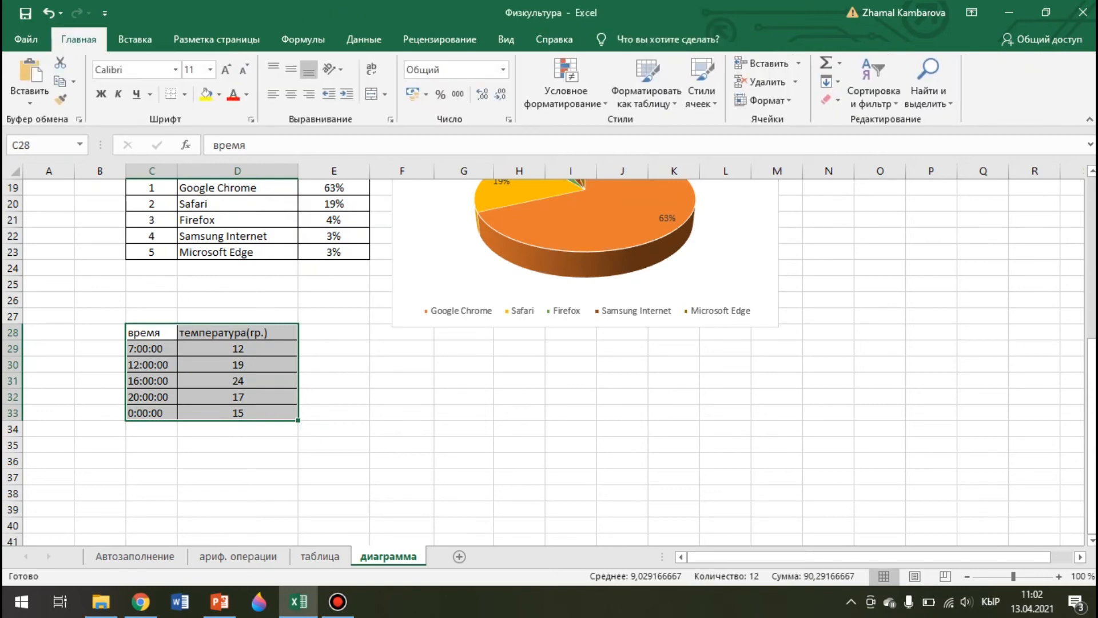
click(135, 39)
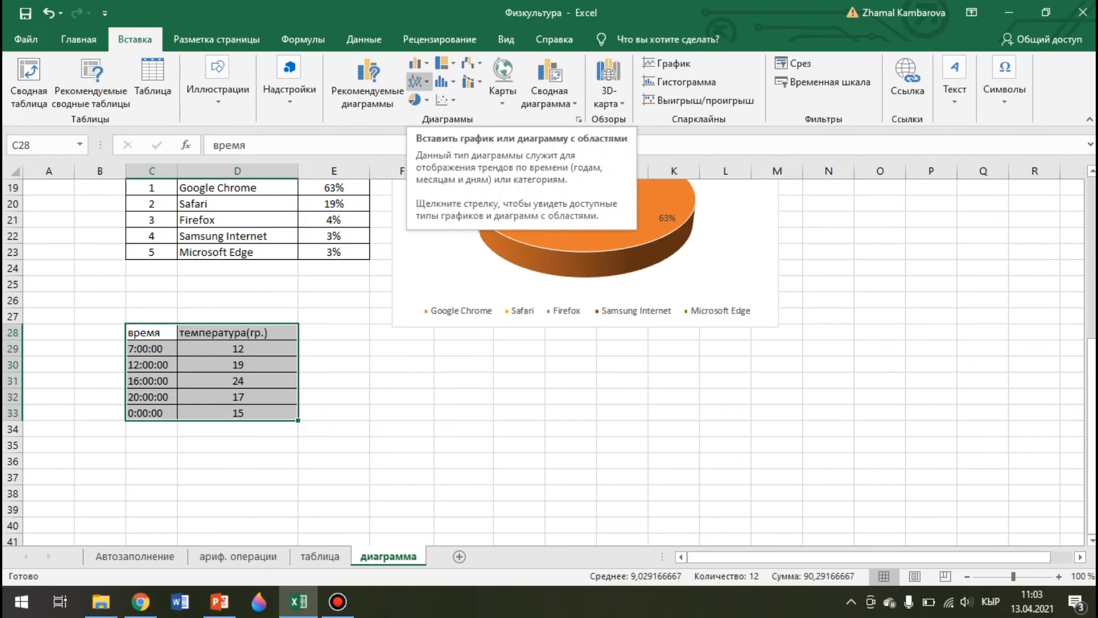
click(417, 82)
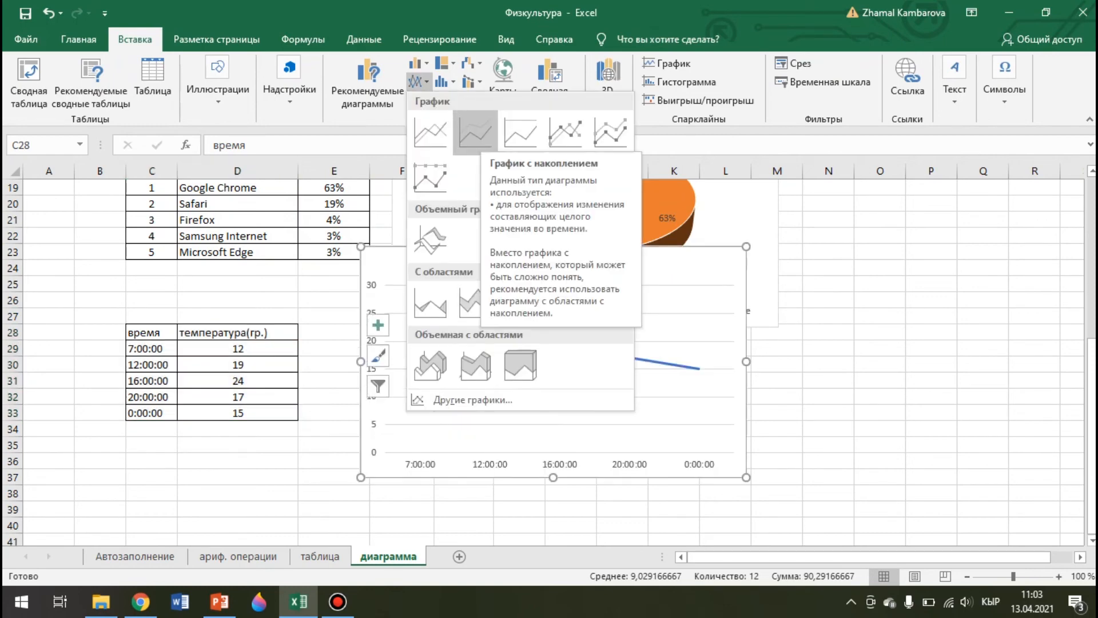
click(476, 133)
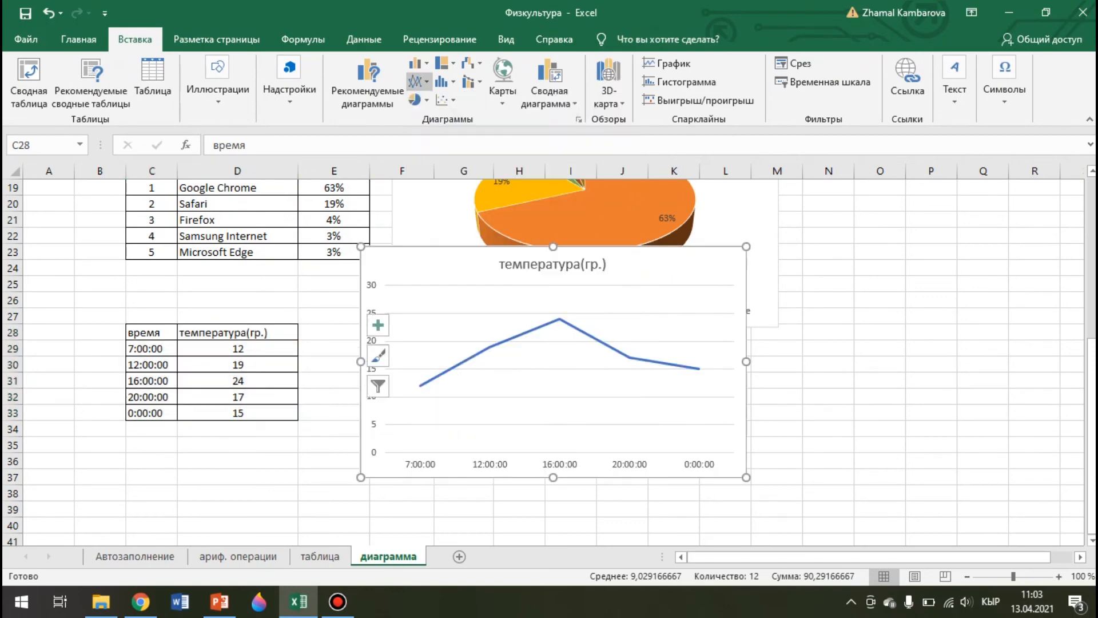
drag(667, 263, 656, 306)
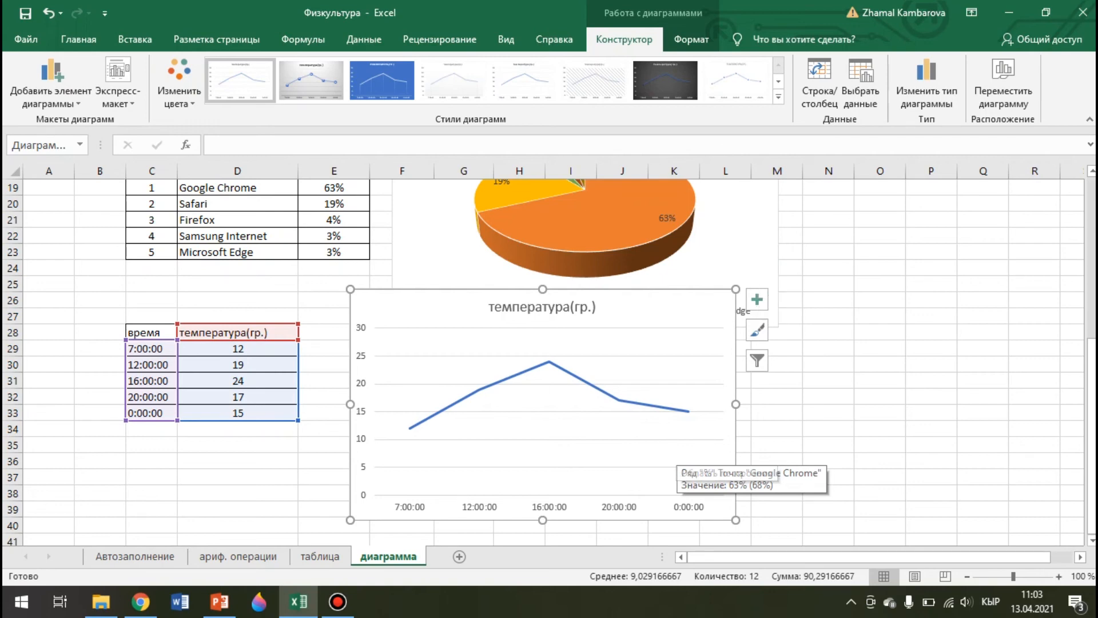
Retitle the line chart 'температура(гр.) на 13.04.2021' and toggle its axis titles
click(542, 306)
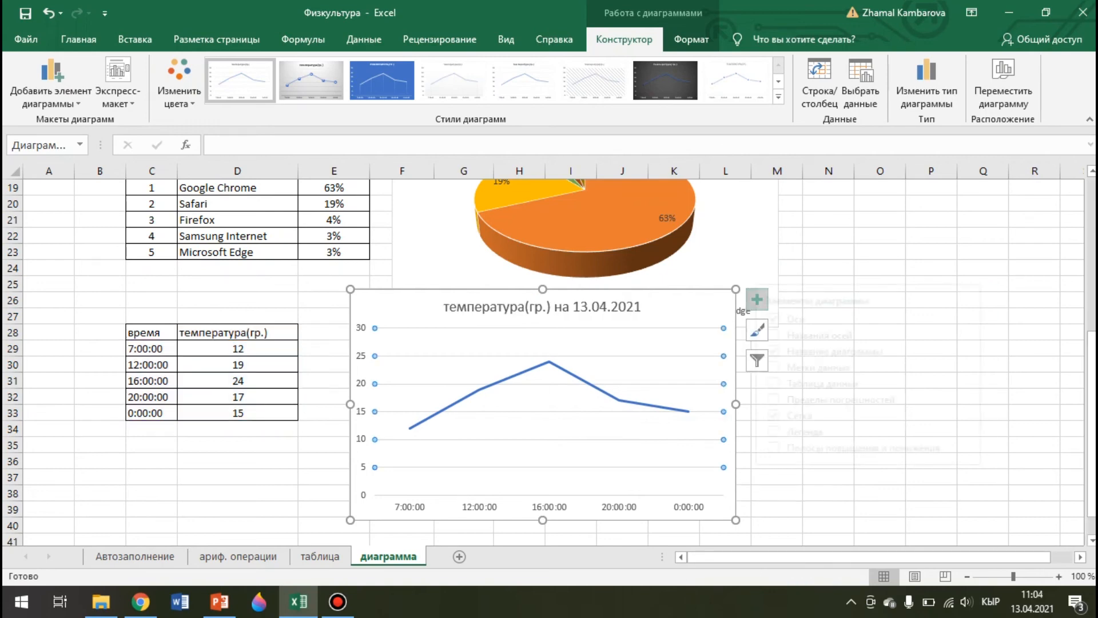
click(756, 298)
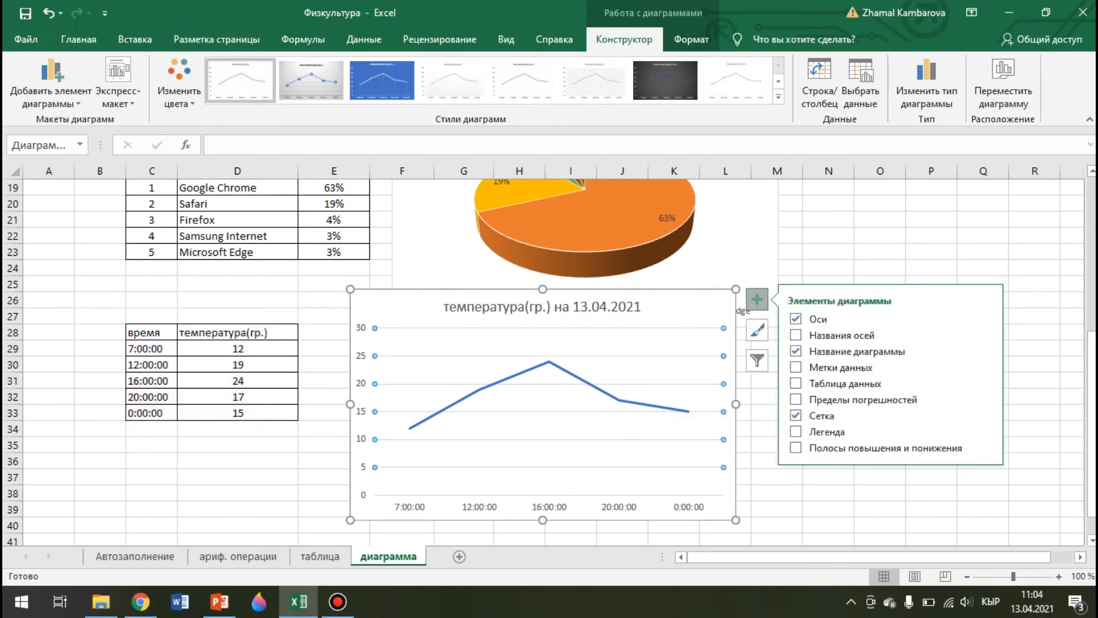
click(829, 335)
click(757, 330)
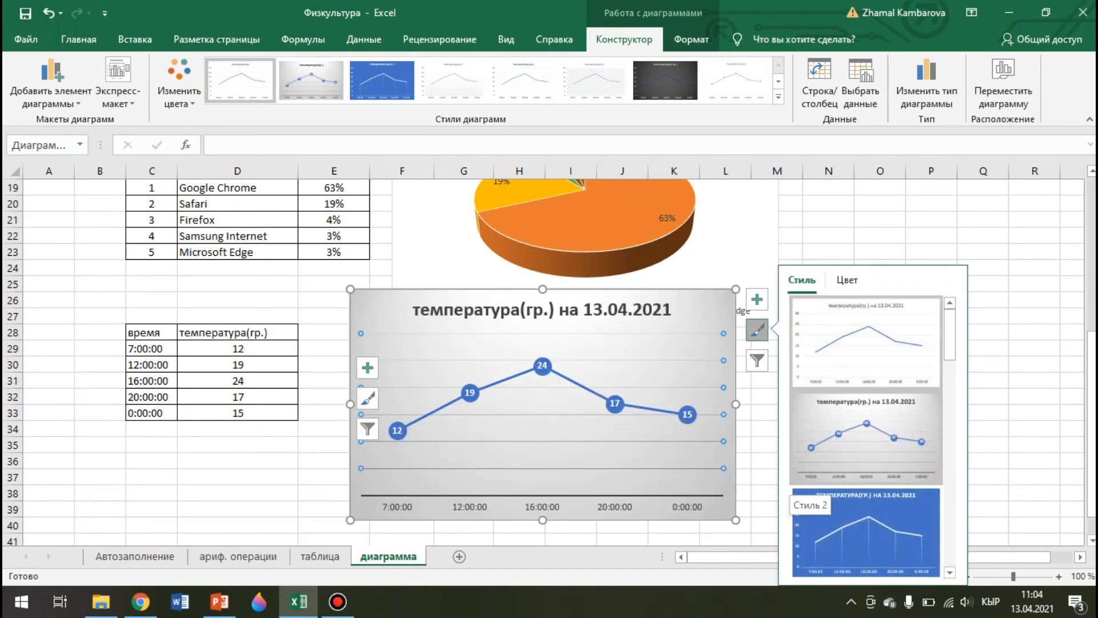
Give the temperature chart Style 3 with the green colour scheme and a white line
click(801, 493)
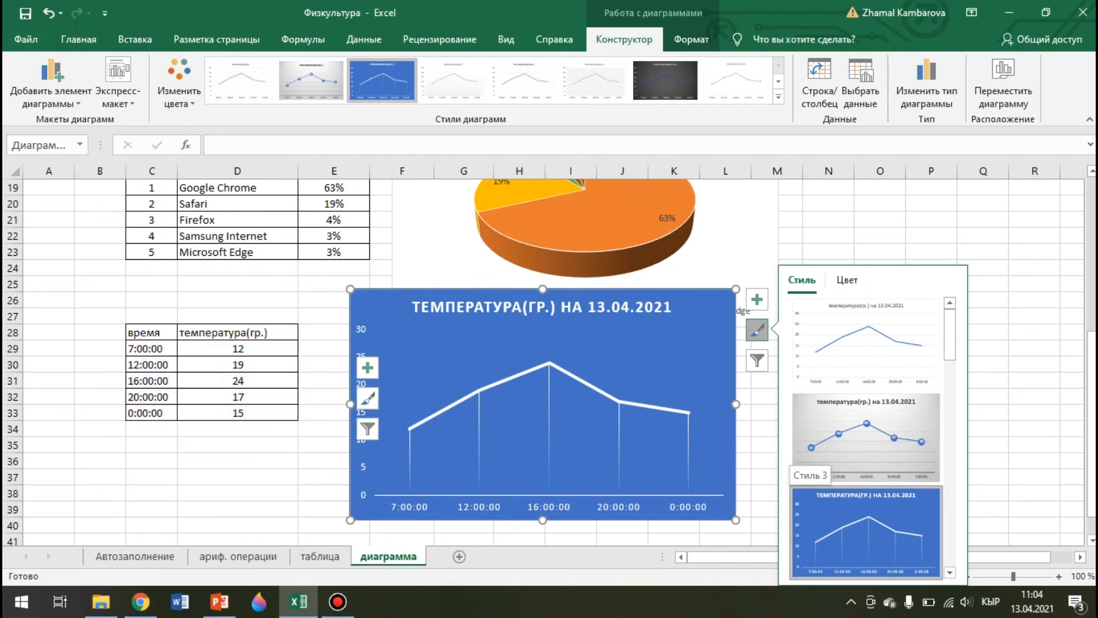
click(847, 280)
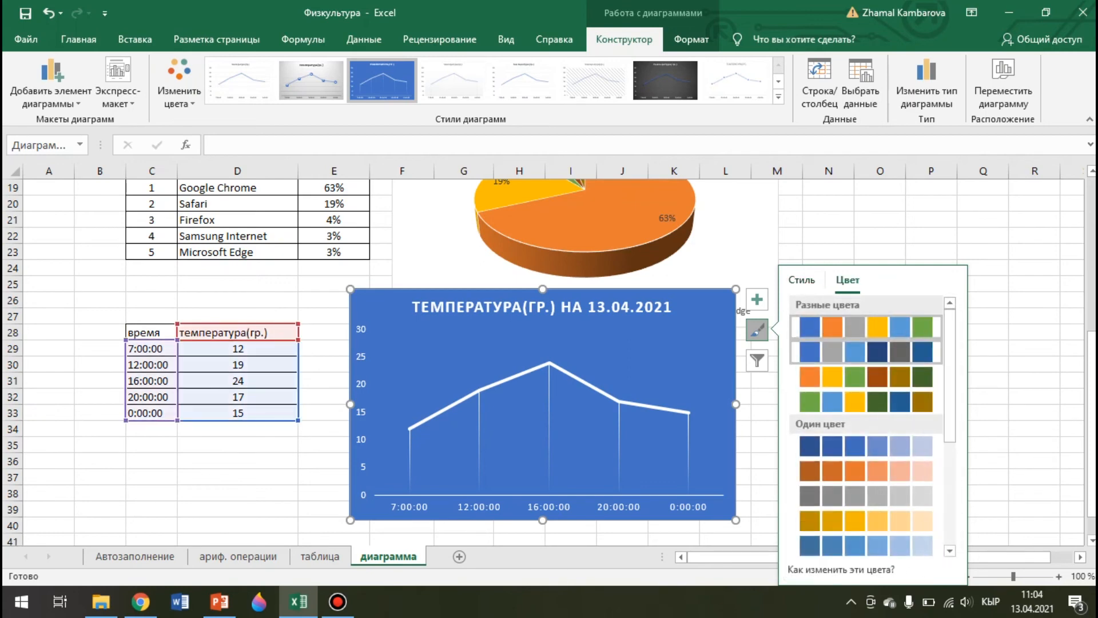
click(865, 377)
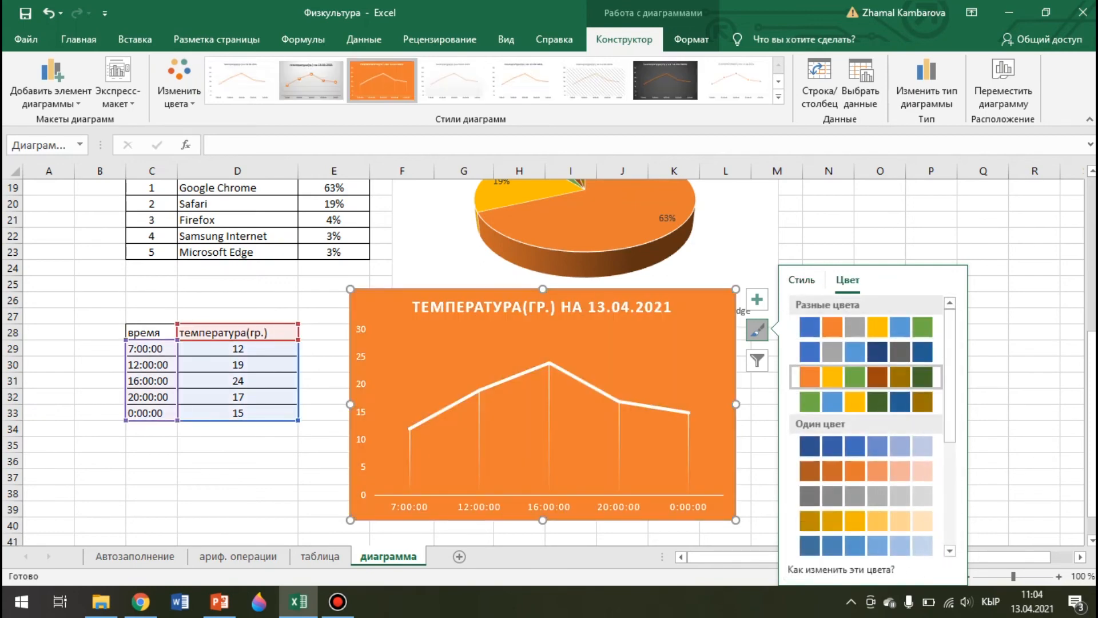
click(866, 402)
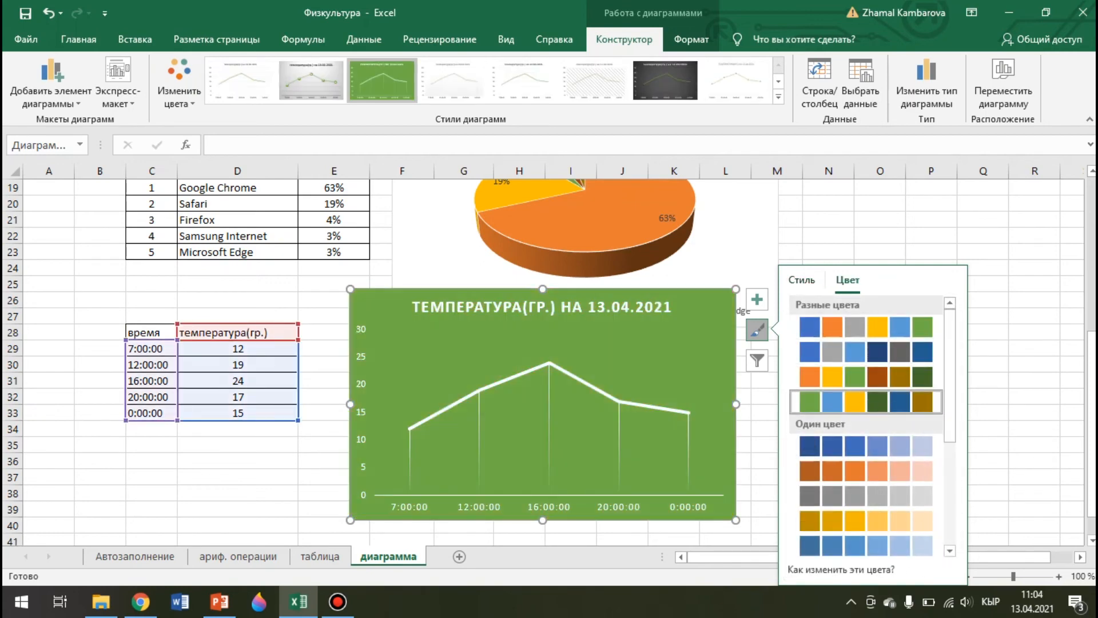
click(1035, 332)
click(646, 360)
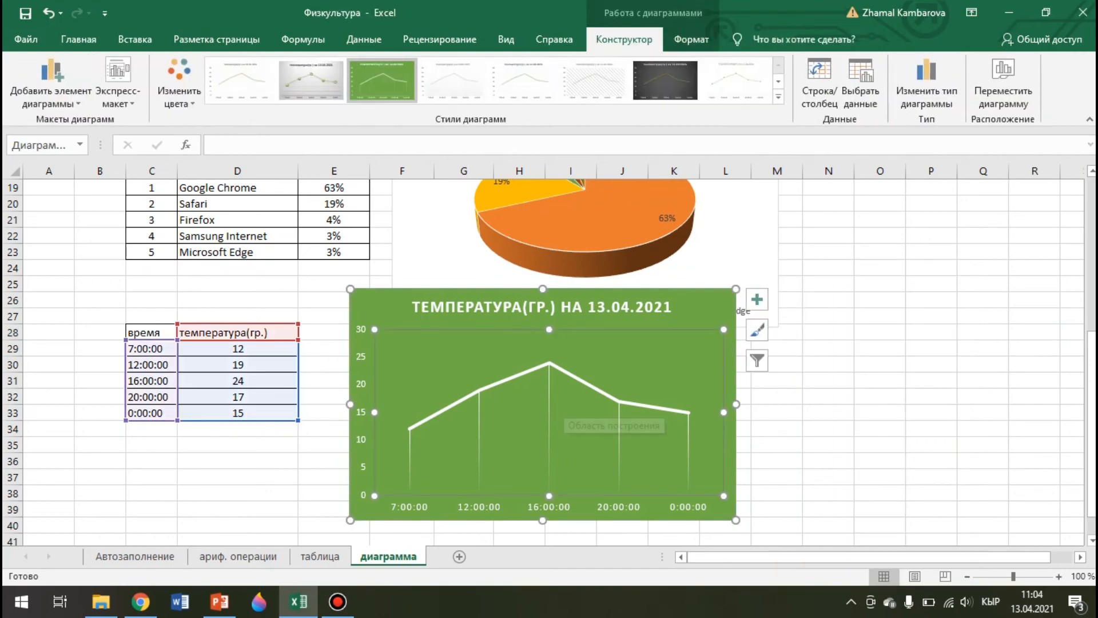
click(705, 308)
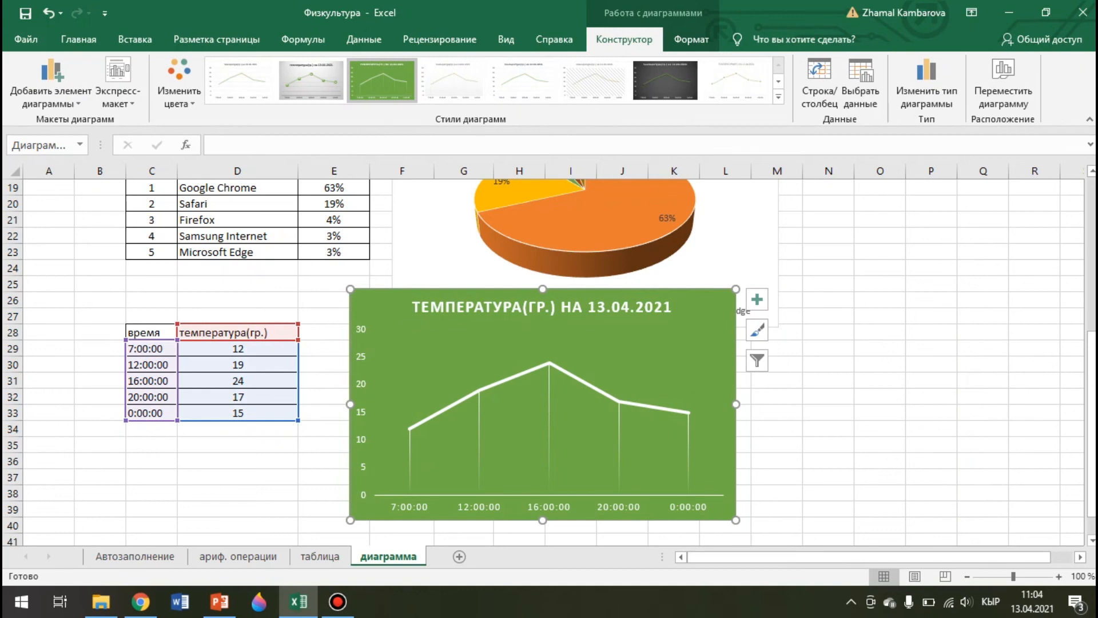
click(179, 83)
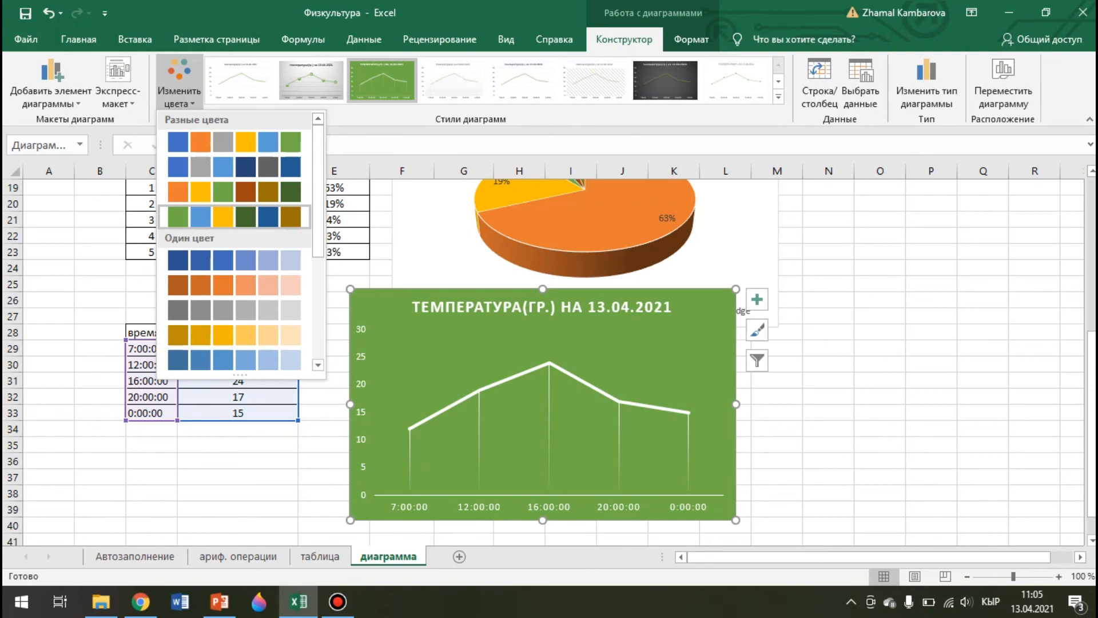
Dismiss the Изменить цвета list with green kept, and scroll up the sheet
click(234, 217)
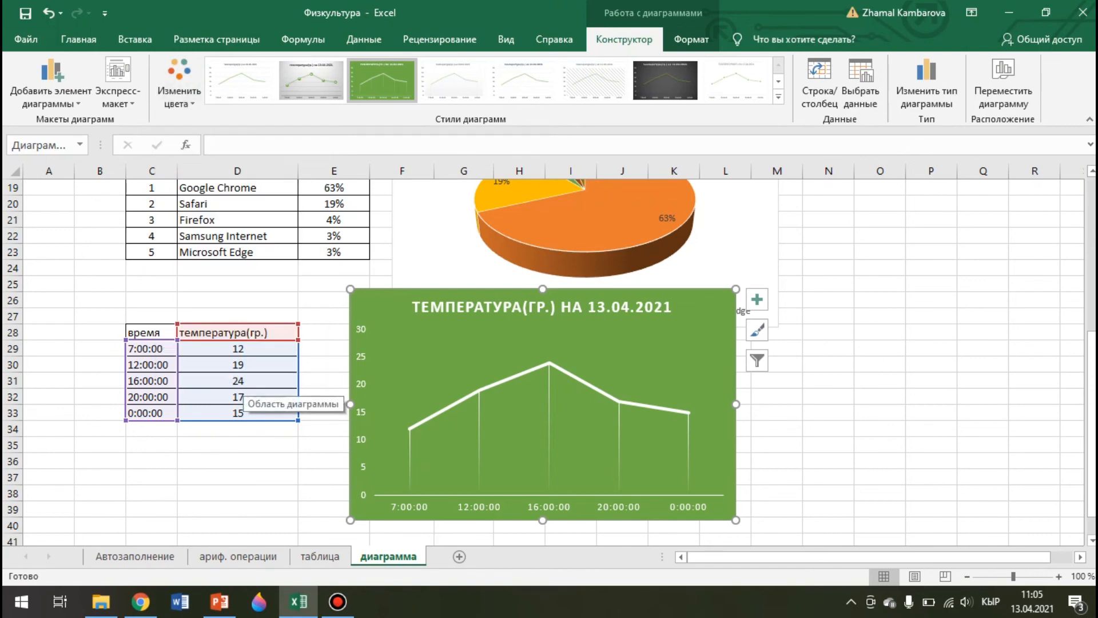
scroll(615, 383, up, 3)
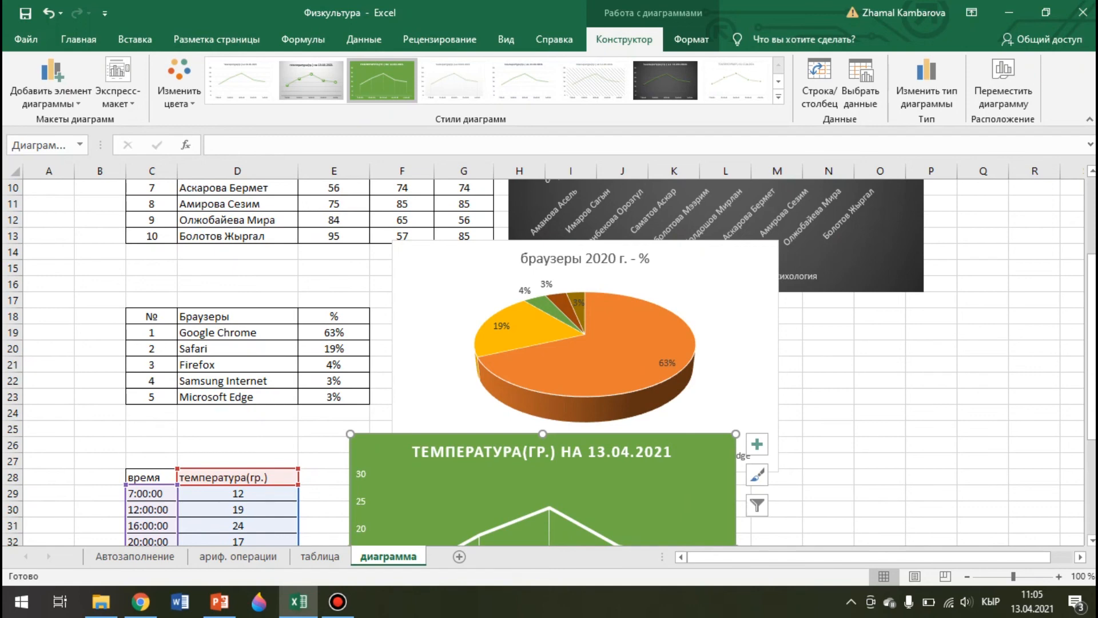
Shift the green temperature chart slightly down-left so the pie legend is fully visible
drag(702, 442, 685, 488)
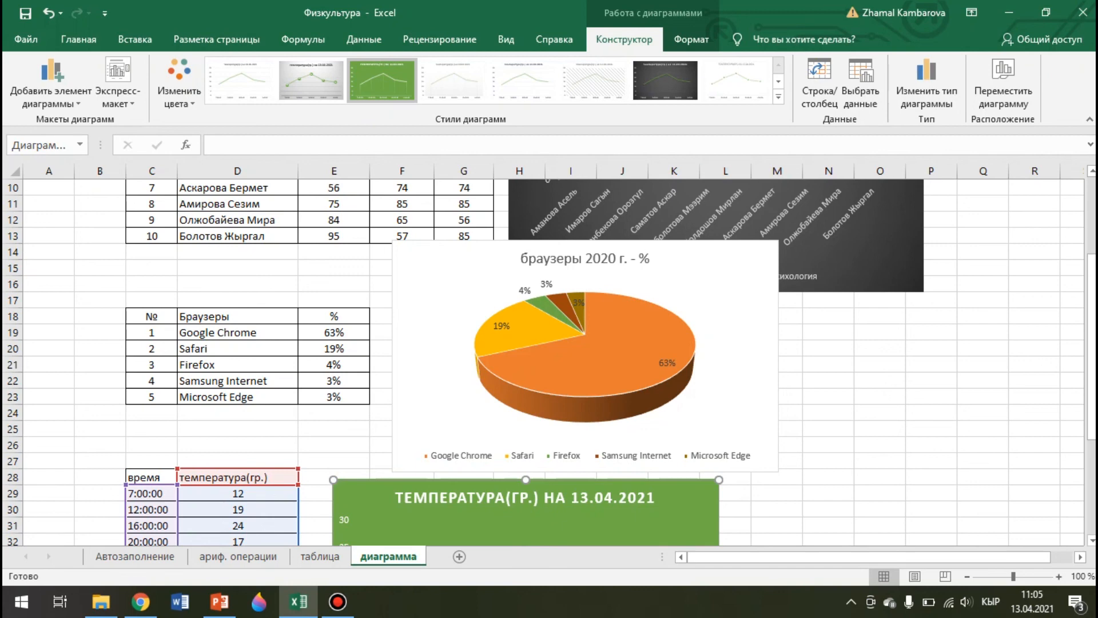
click(135, 39)
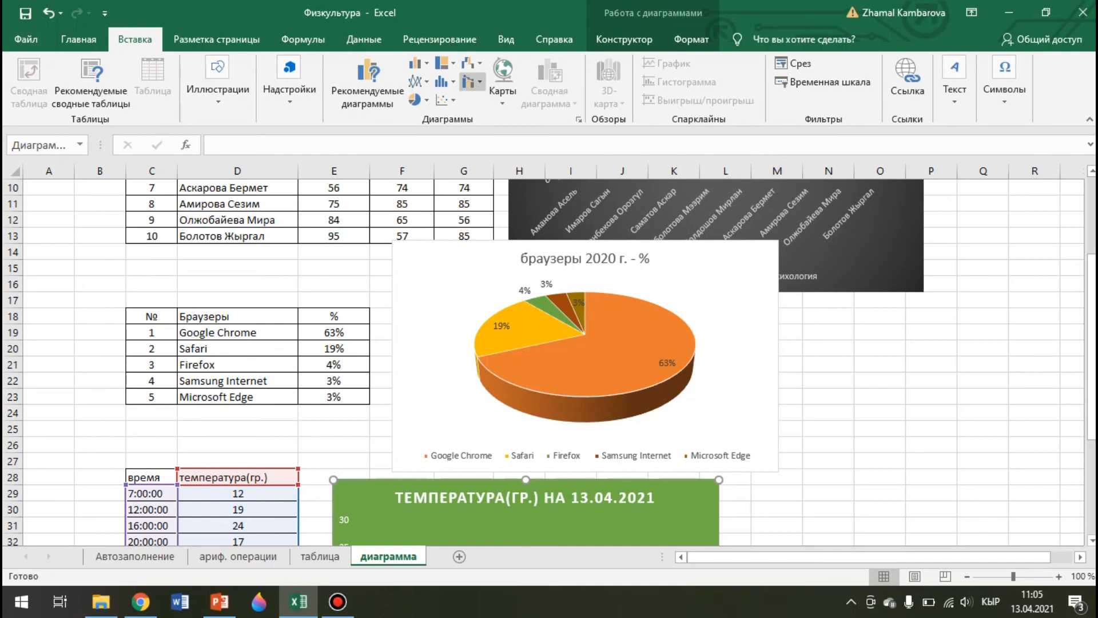
click(469, 82)
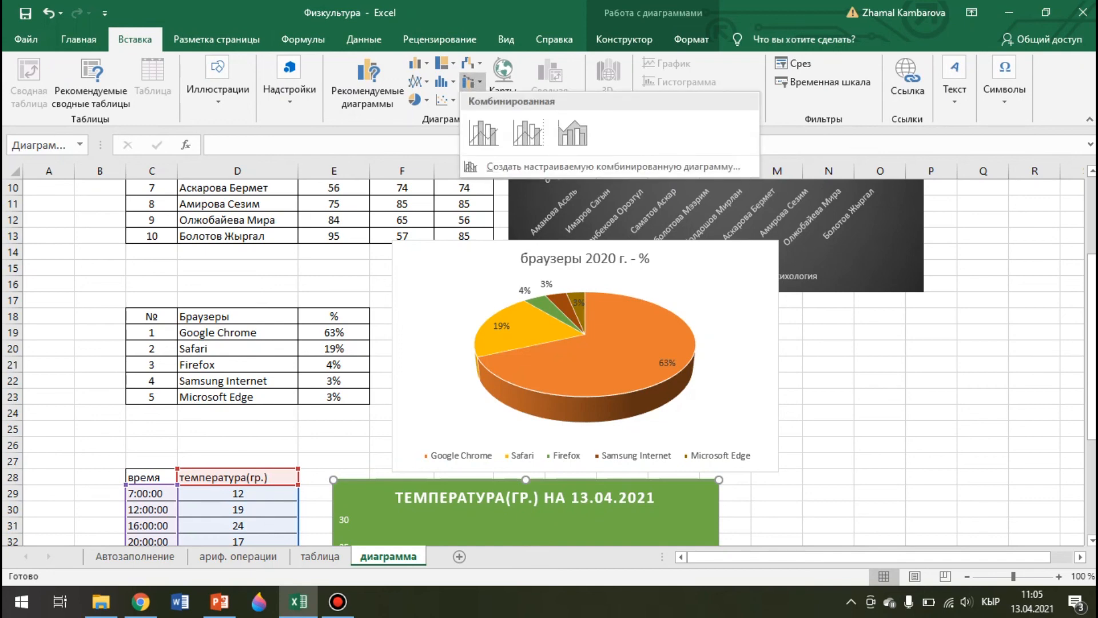
click(447, 100)
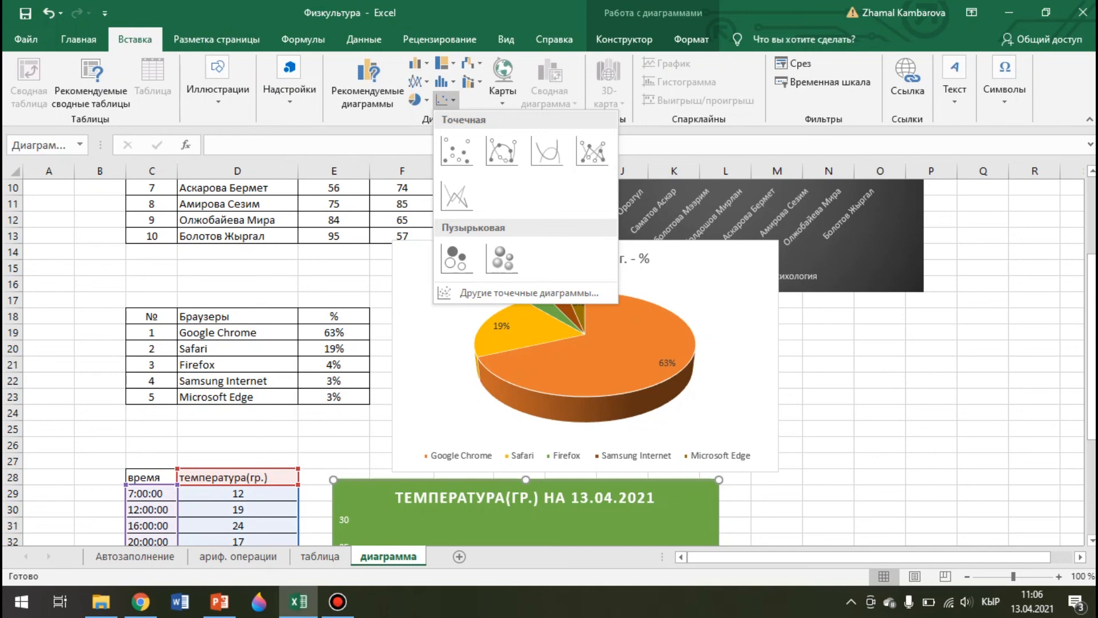
key(Escape)
scroll(525, 309, up, 3)
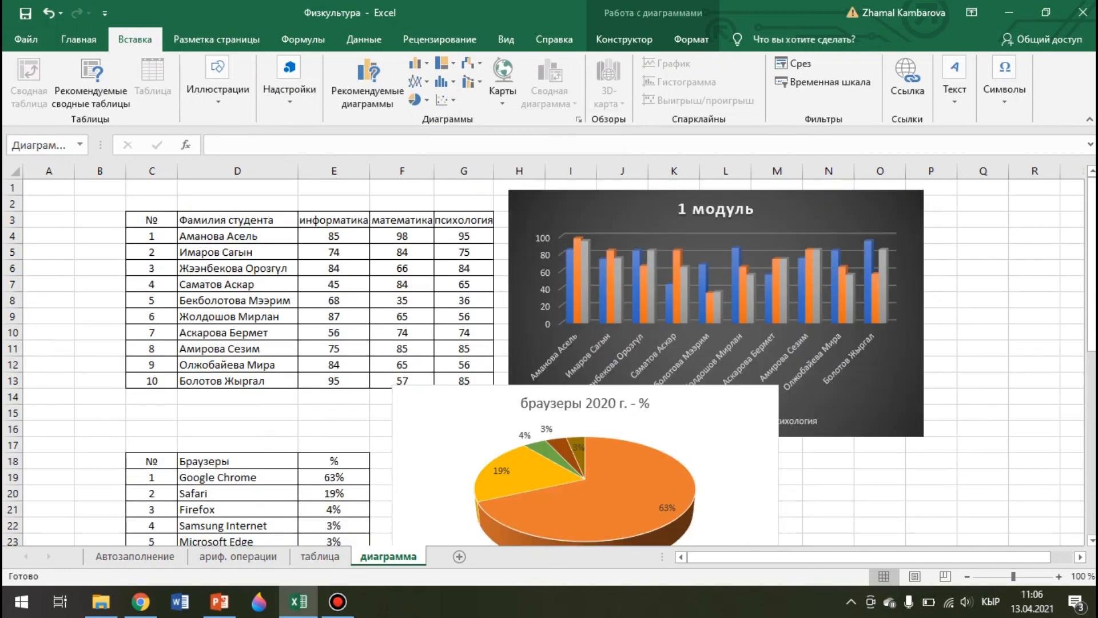